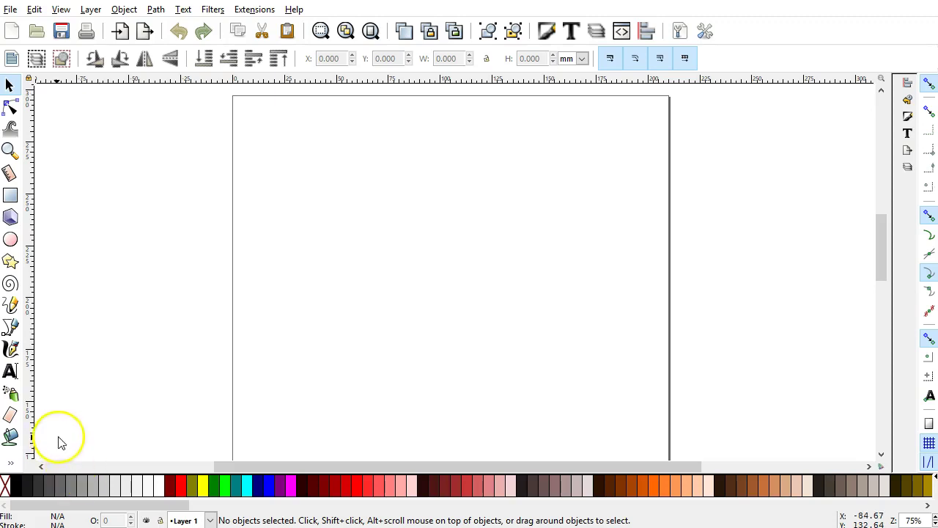
Step: Browse the View menu and the Object, Path and Text menus without choosing anything
click(64, 9)
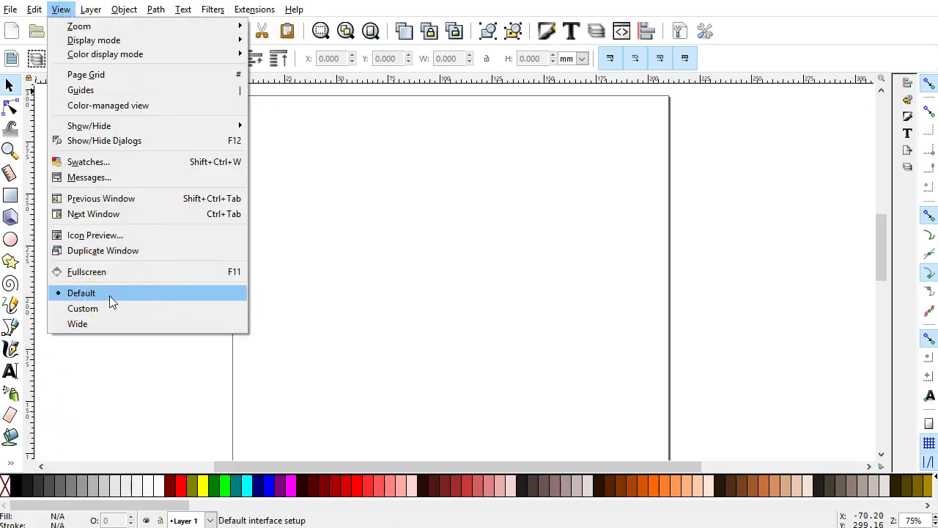
click(127, 392)
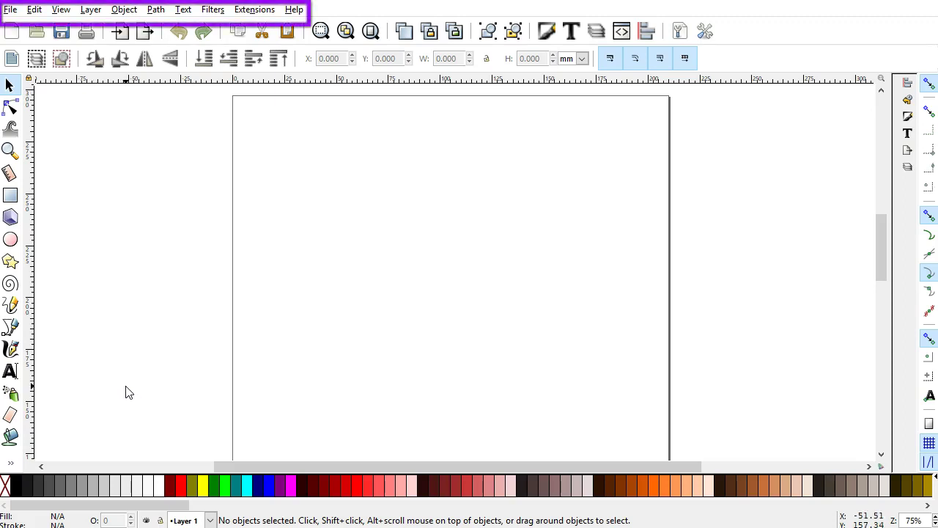
click(124, 10)
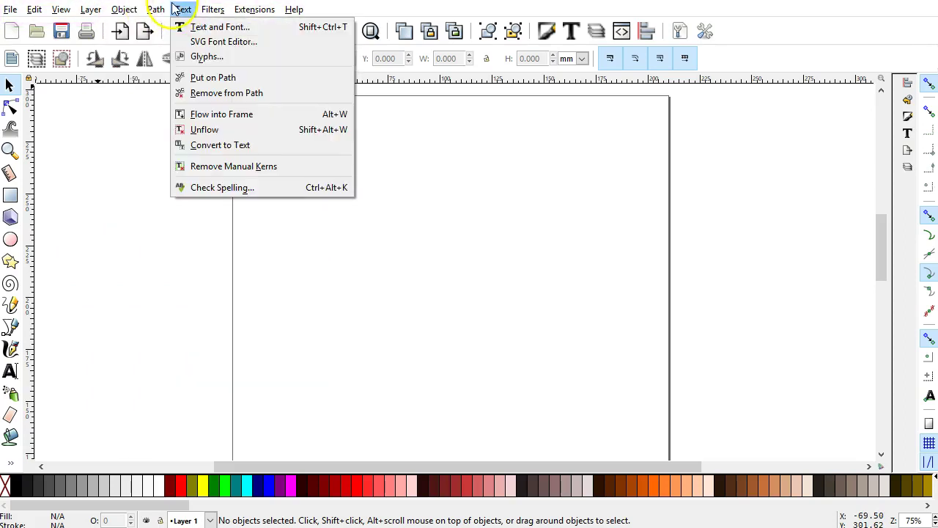
mouse_move(159, 10)
mouse_move(204, 15)
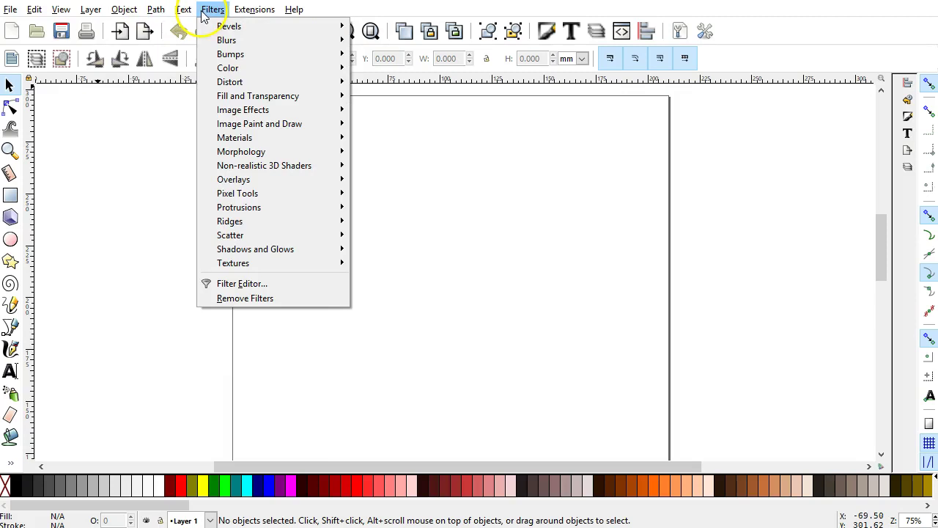
click(142, 270)
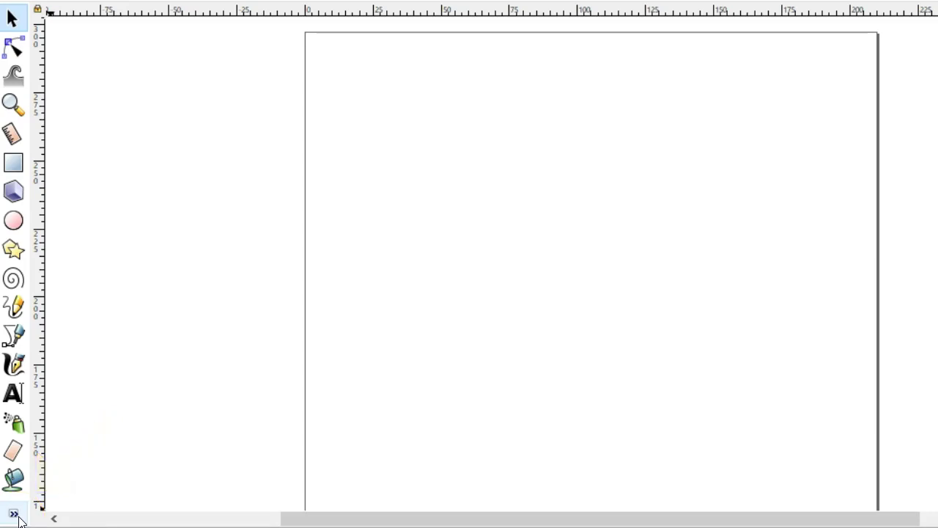
Step: Reveal the hidden drawing tools, pick the Zoom tool and fit the whole page in the window
click(15, 514)
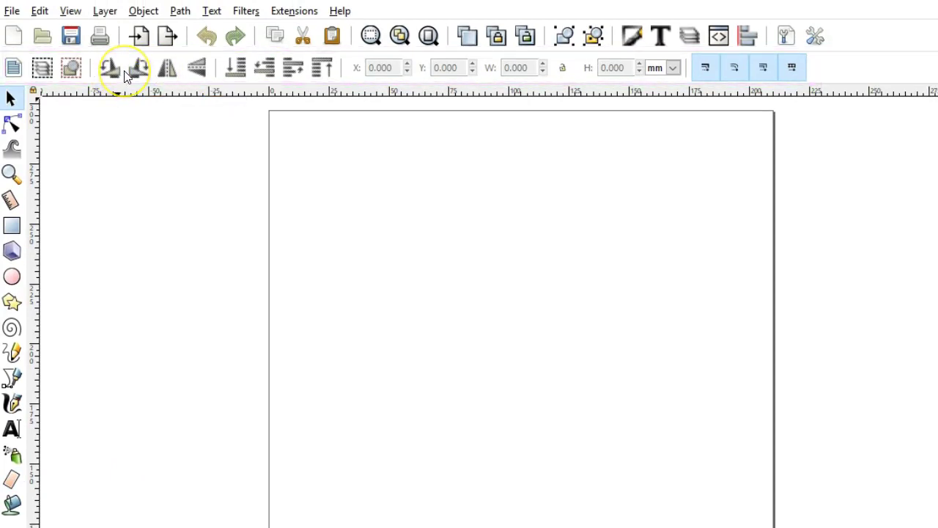
click(17, 178)
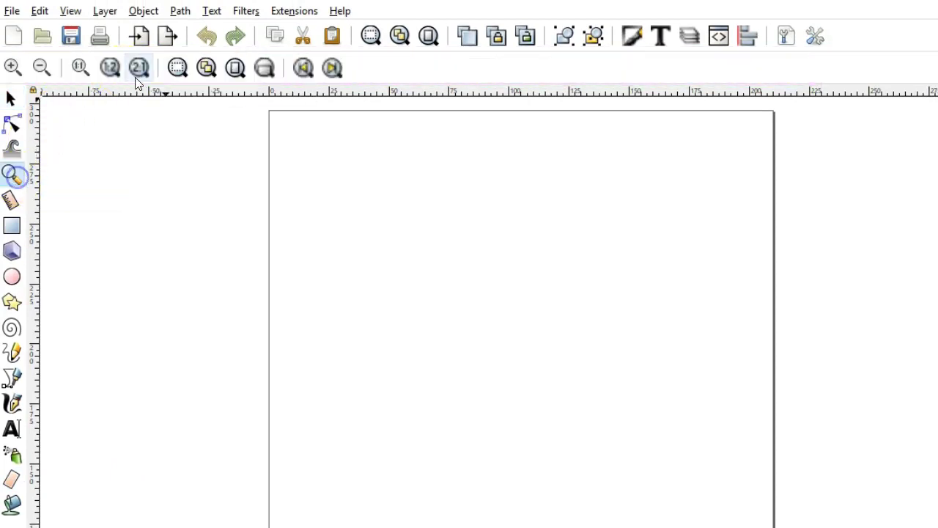
click(245, 71)
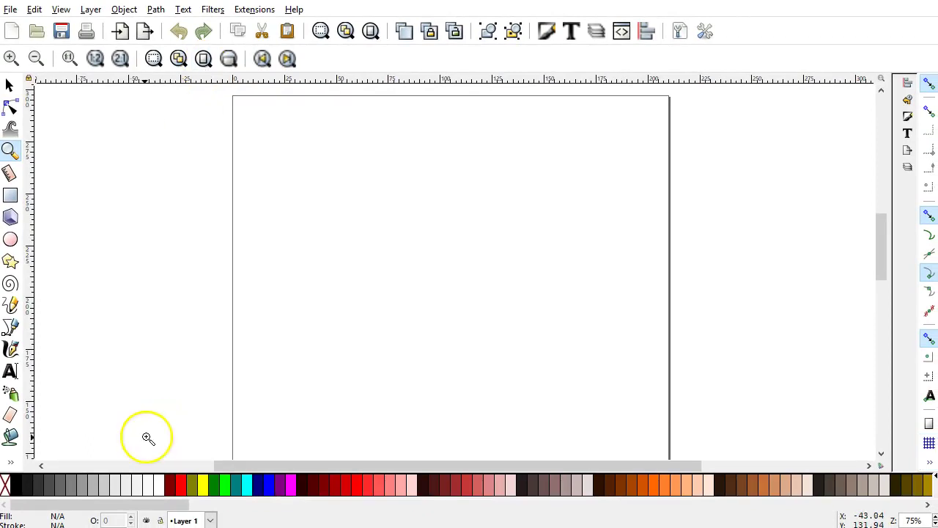
mouse_move(126, 503)
mouse_down()
mouse_move(518, 501)
mouse_move(121, 501)
mouse_up()
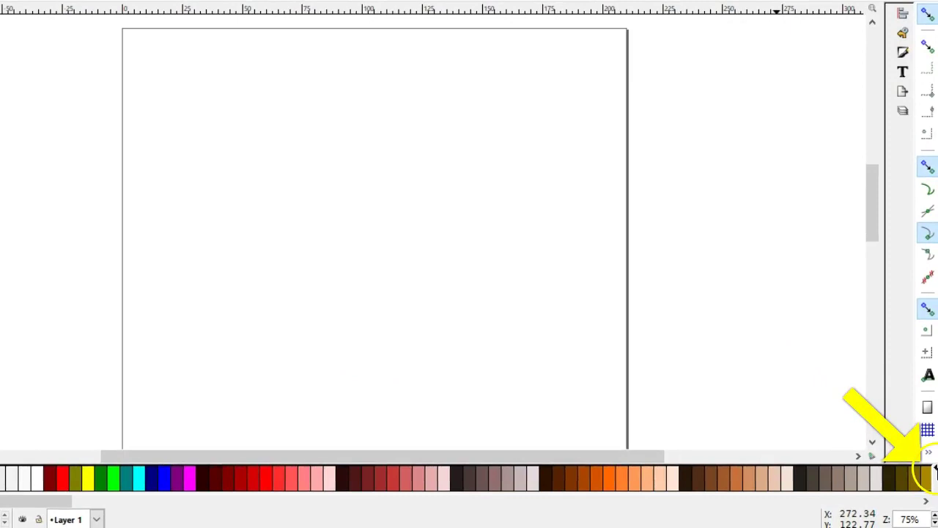
Step: Make the palette swatches Medium size and Wide width
click(936, 470)
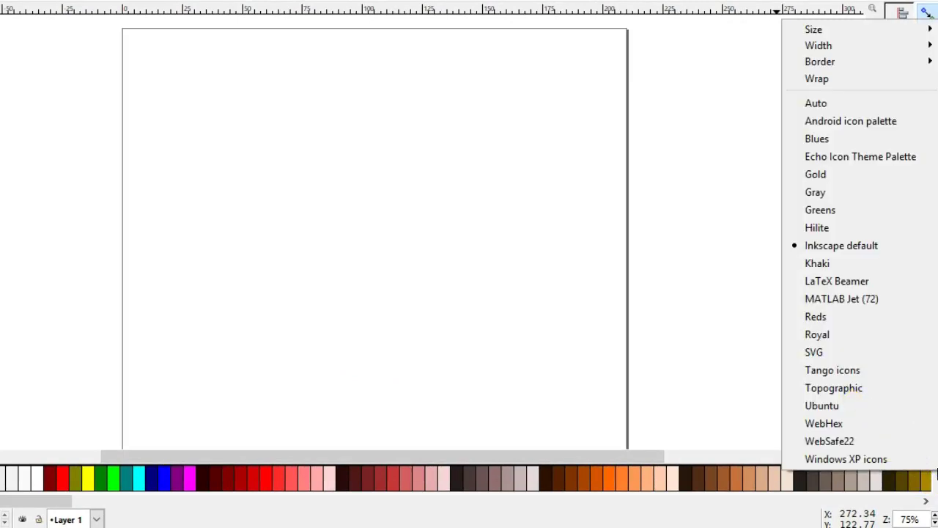
mouse_move(825, 32)
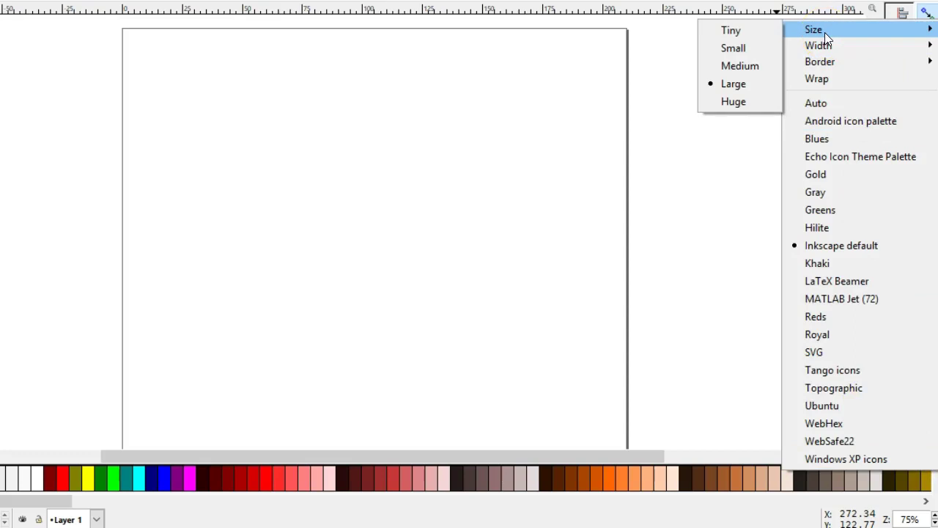
click(745, 66)
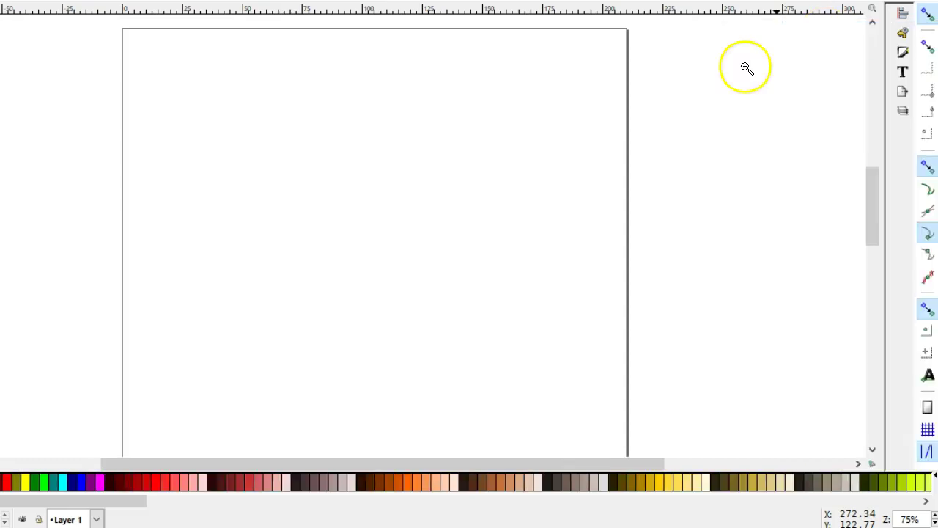
click(935, 475)
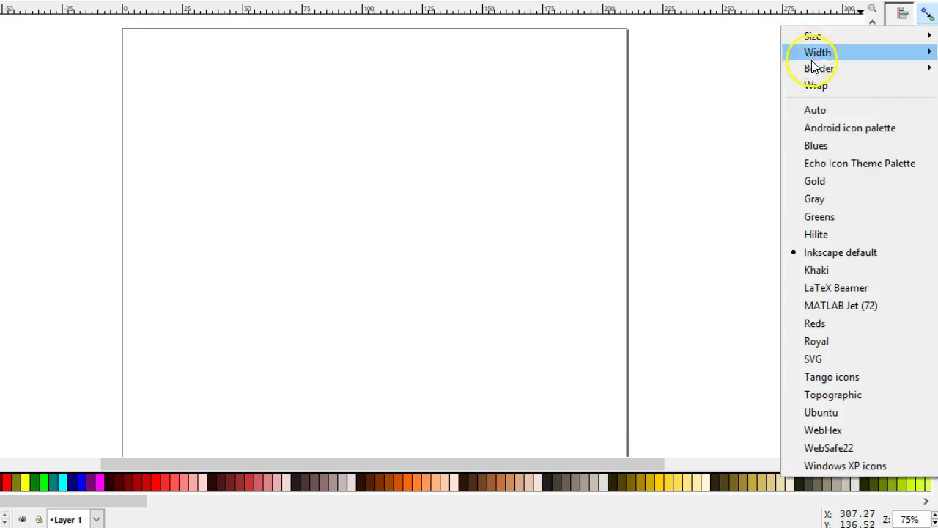
mouse_move(821, 52)
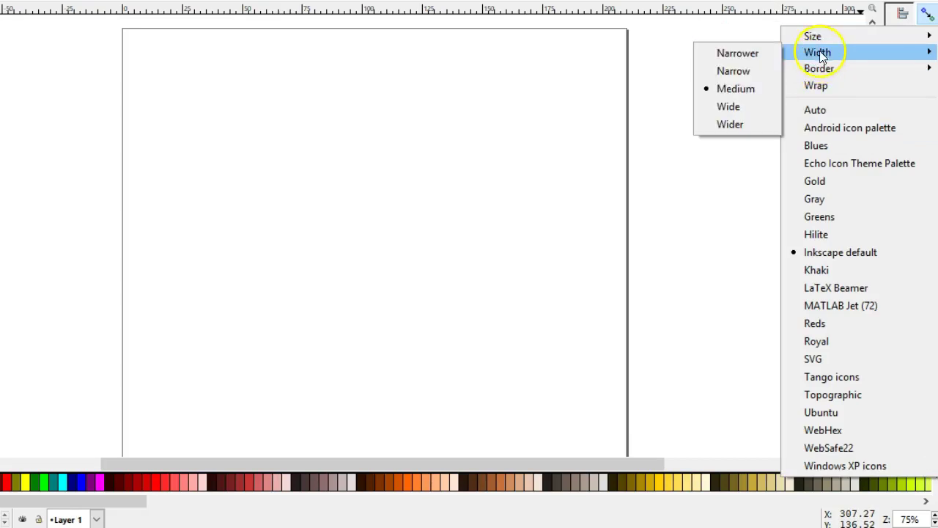
click(730, 106)
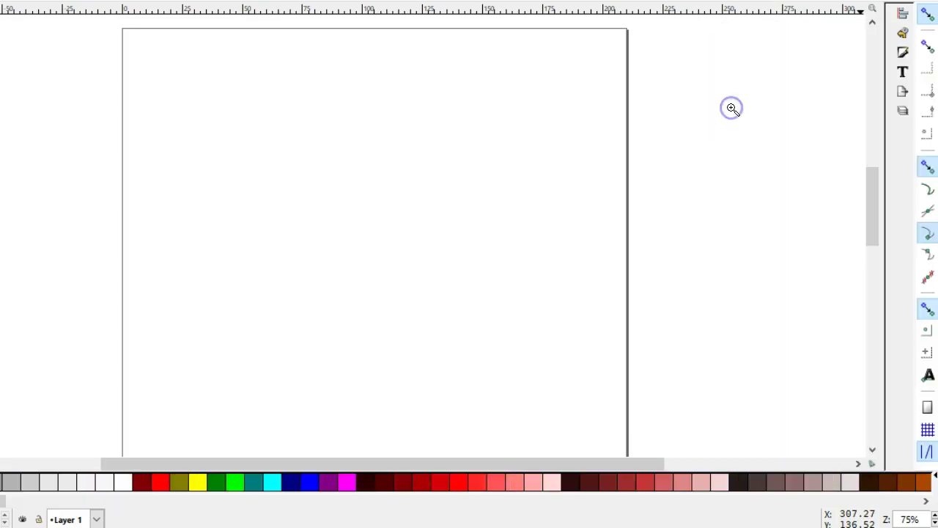
Step: Set the swatch border to None, turn on palette wrapping, then switch the border to Solid
click(935, 475)
mouse_move(831, 69)
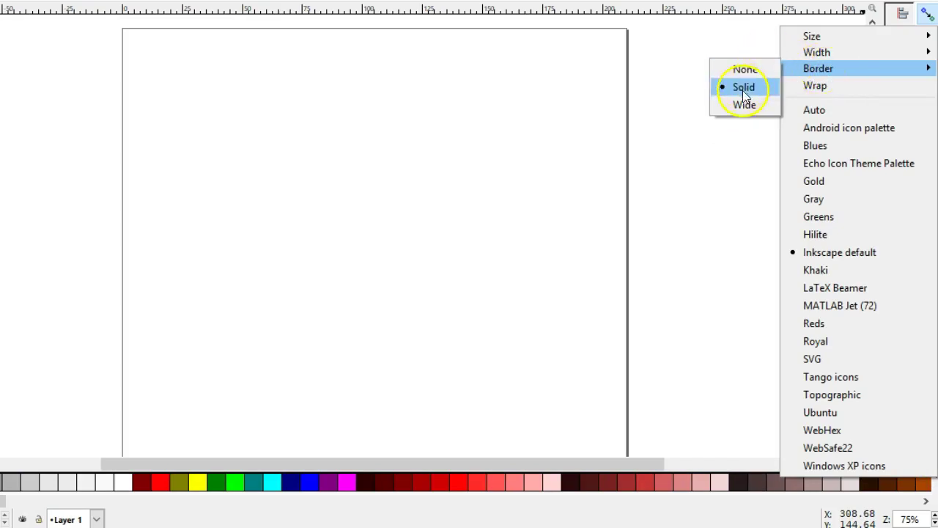
click(743, 69)
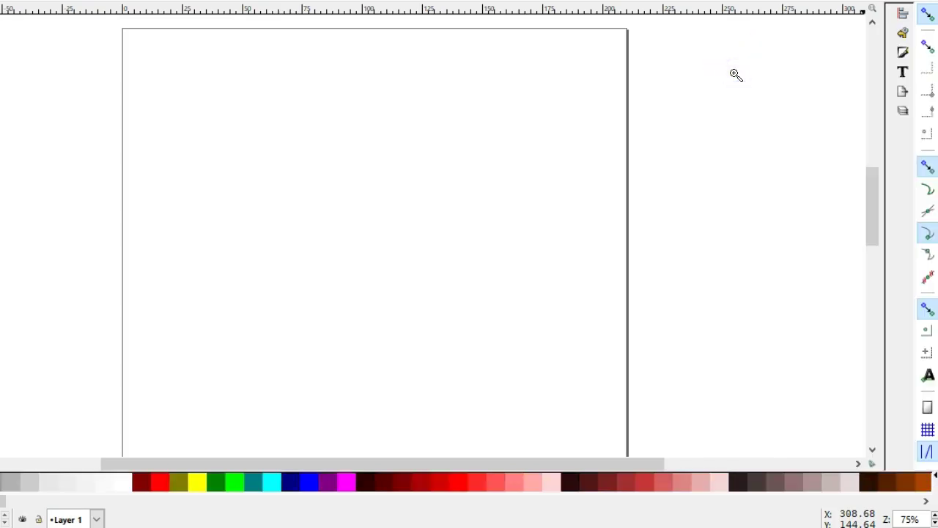
click(935, 475)
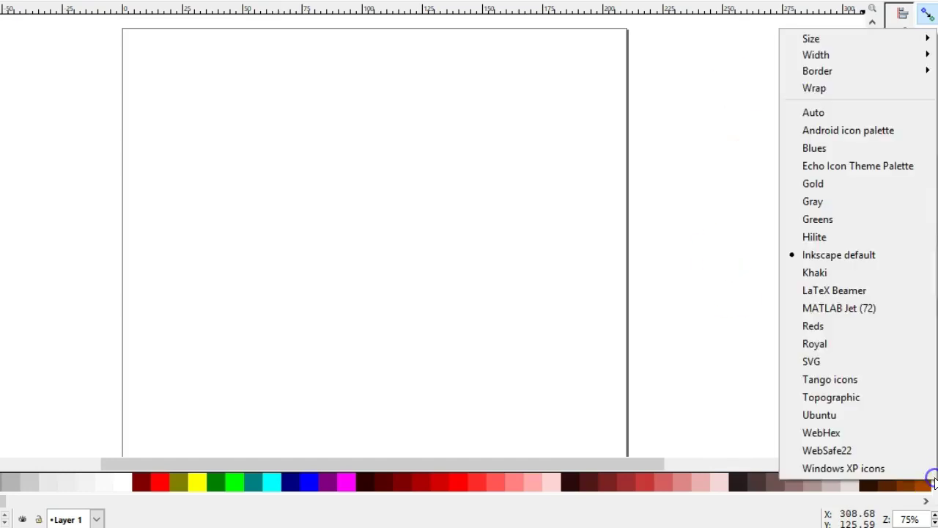
click(817, 89)
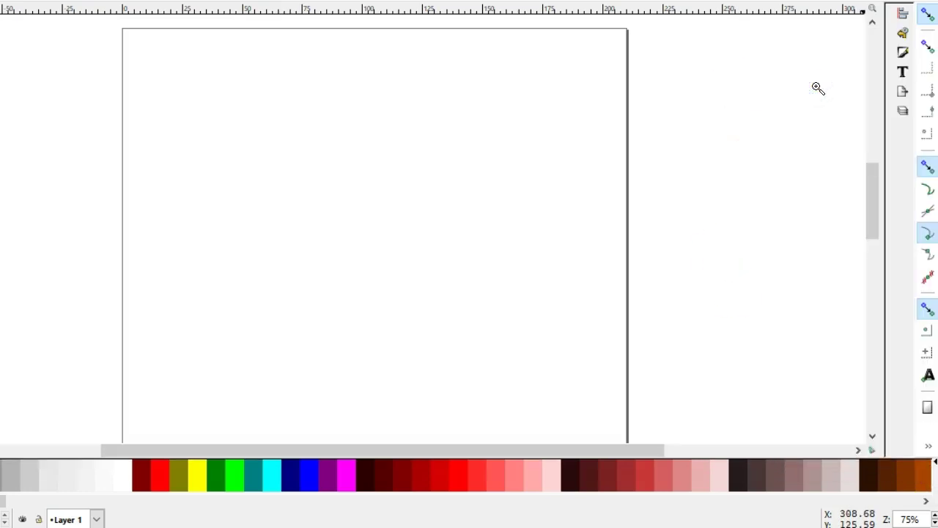
click(821, 92)
click(925, 461)
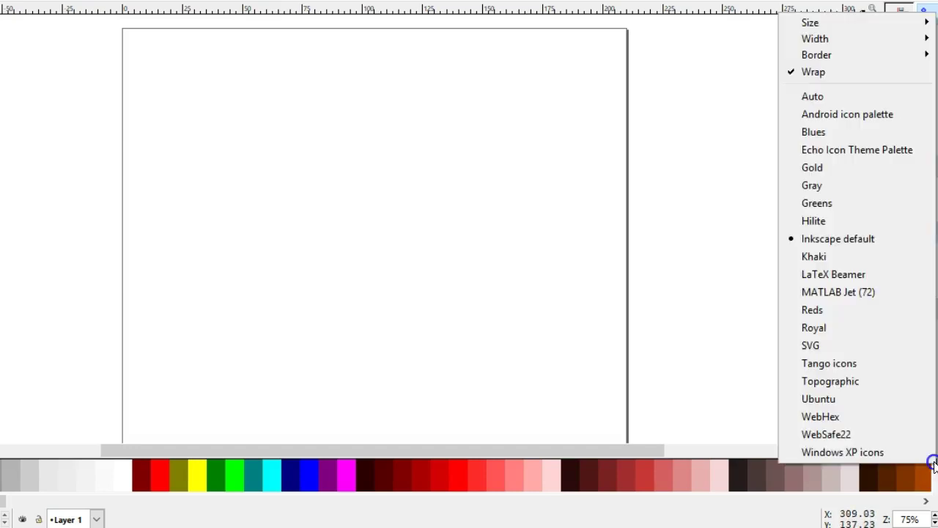
mouse_move(814, 71)
click(741, 84)
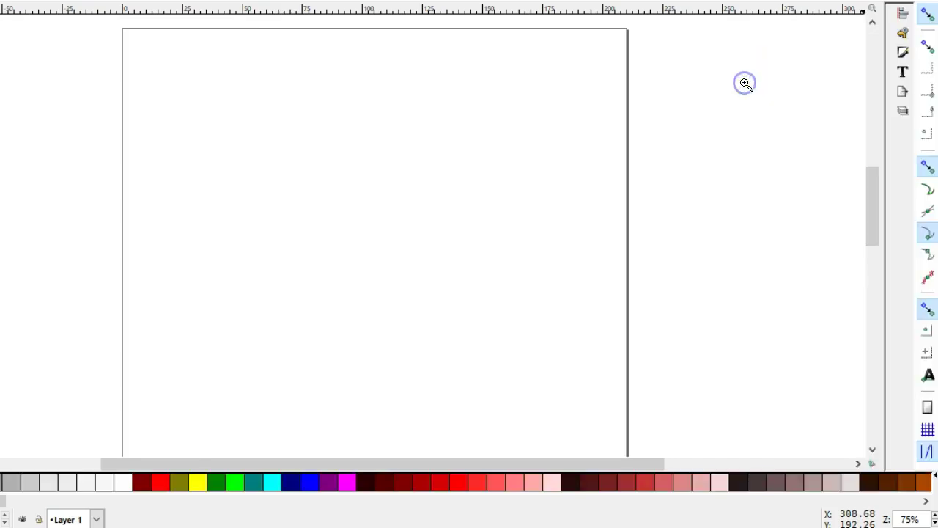
Step: Replace the Tango icons palette with the fuller Inkscape default swatch set
click(927, 462)
click(821, 131)
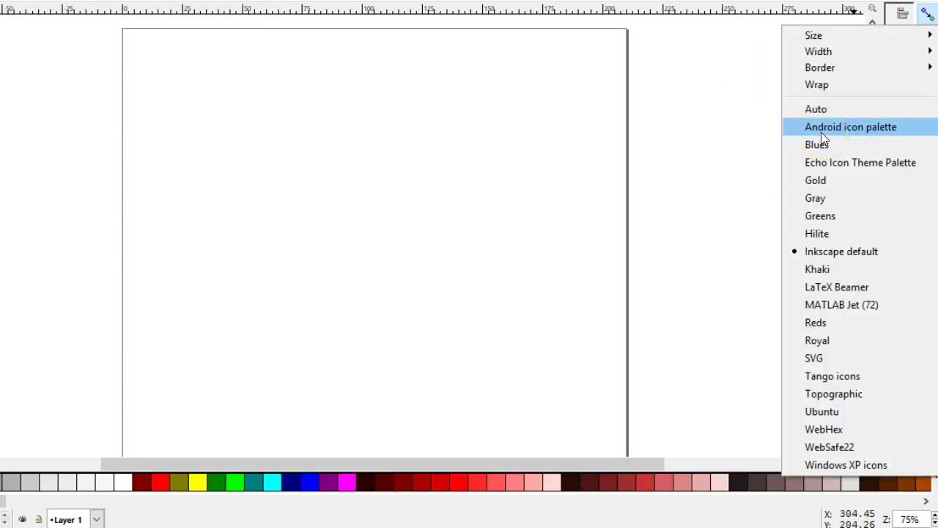
drag(821, 135, 828, 375)
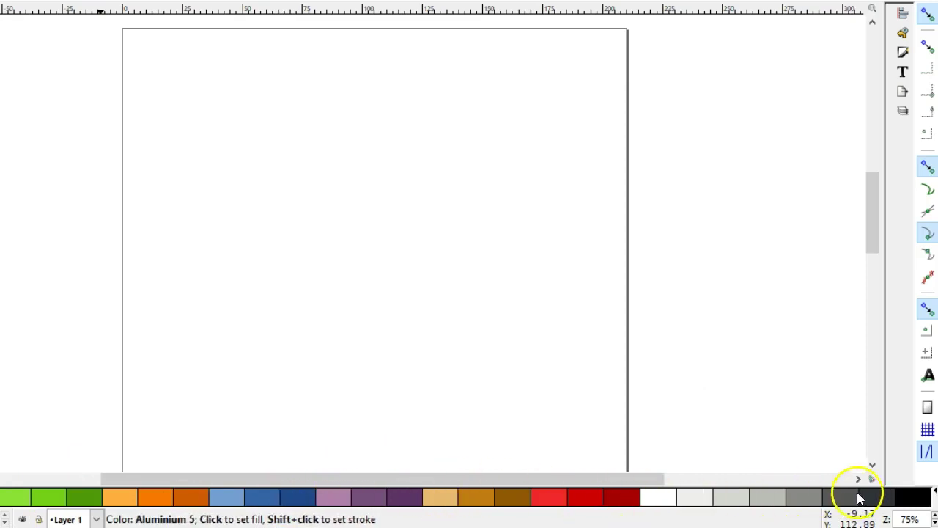
click(882, 514)
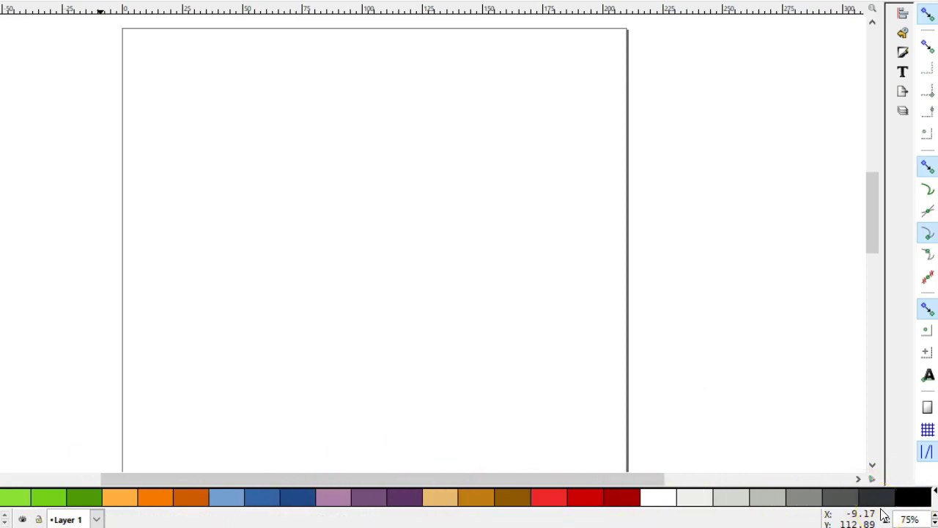
drag(934, 491, 832, 266)
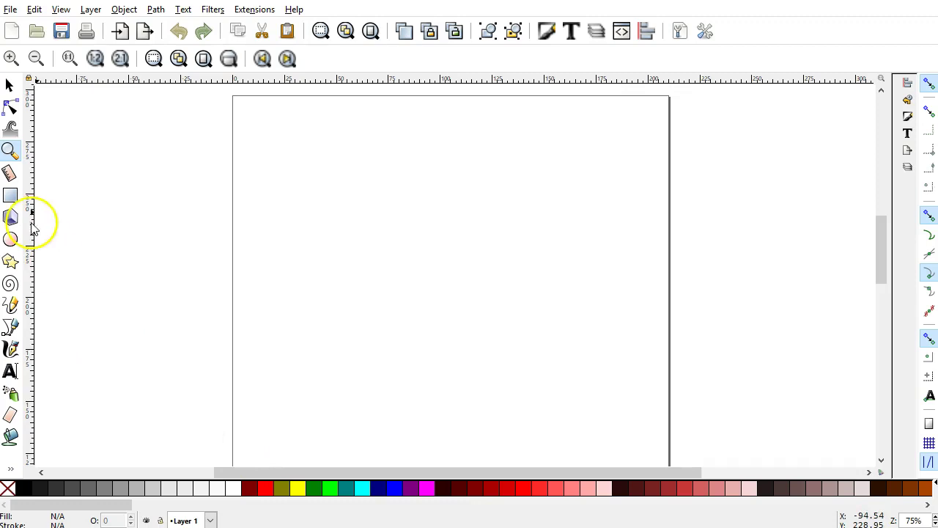
Step: Try the Selector, 3D Box and Pencil tools, then return to the Selector
click(8, 85)
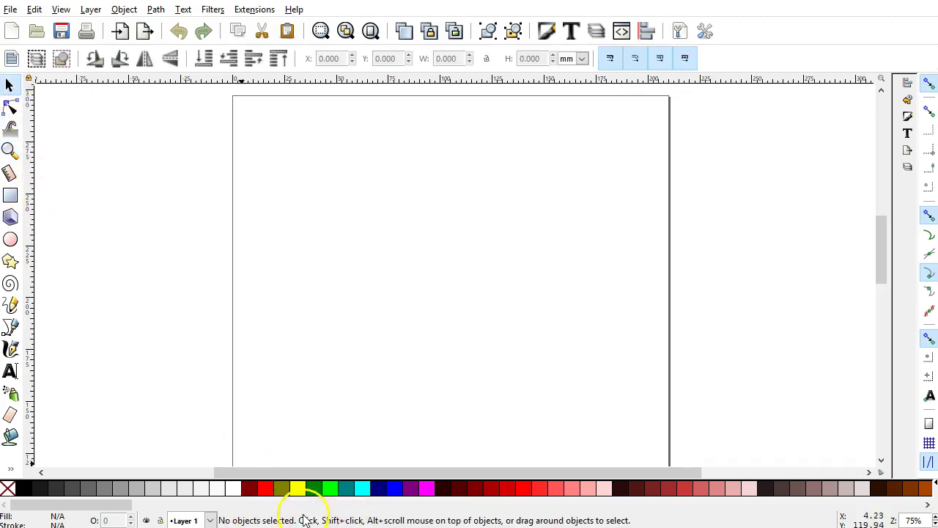
click(11, 217)
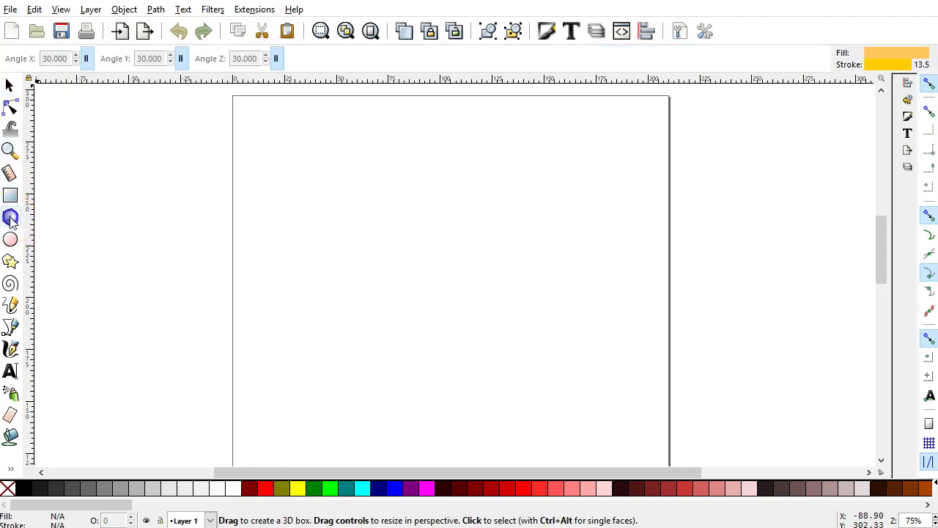
click(10, 305)
key(F1)
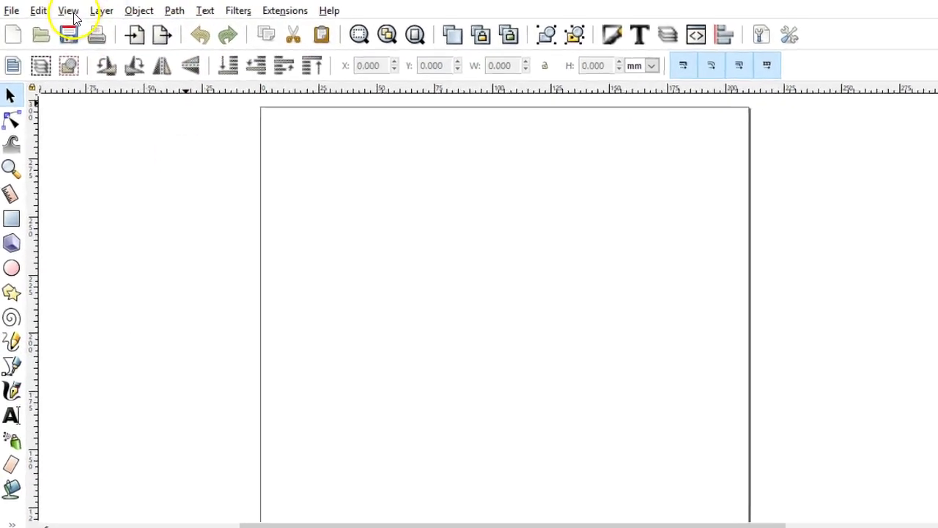
Step: Browse View > Show/Hide without changing anything and scroll the page slightly
click(69, 11)
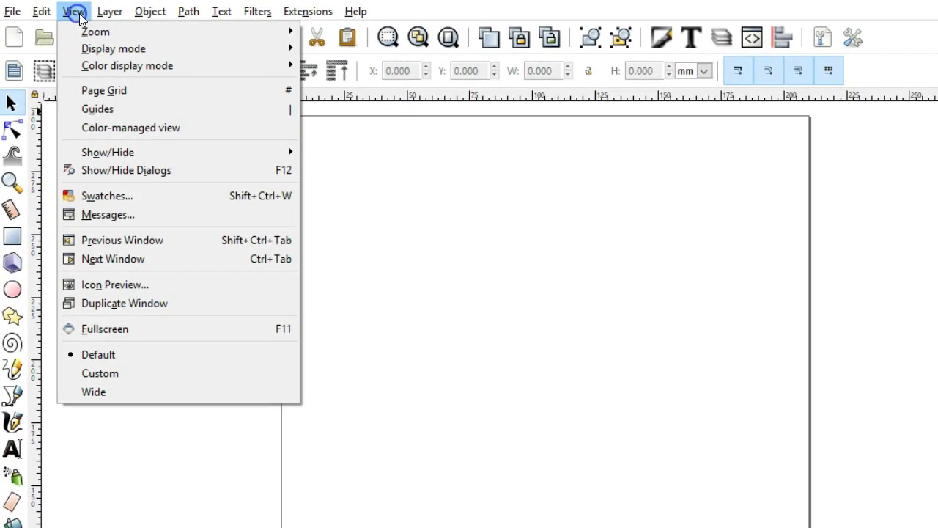
mouse_move(149, 146)
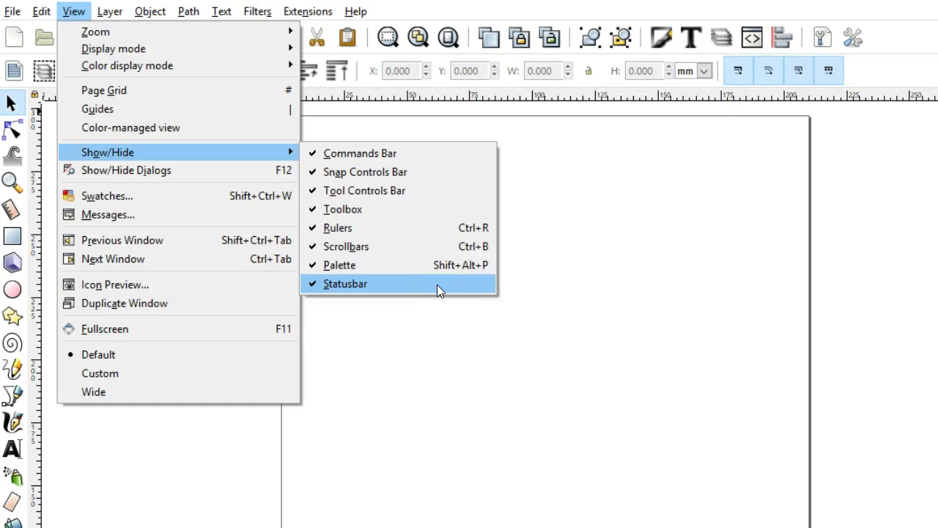
click(464, 355)
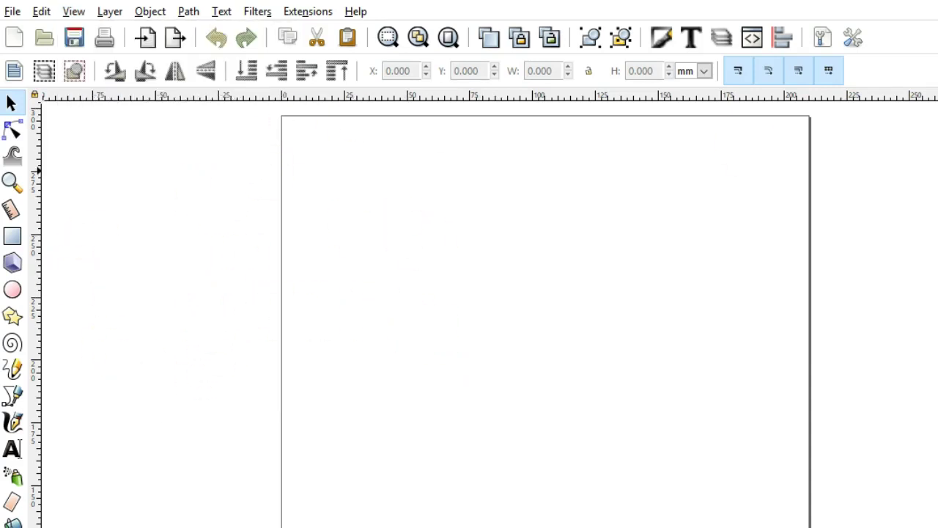
scroll(254, 110, up, 5)
scroll(253, 111, down, 3)
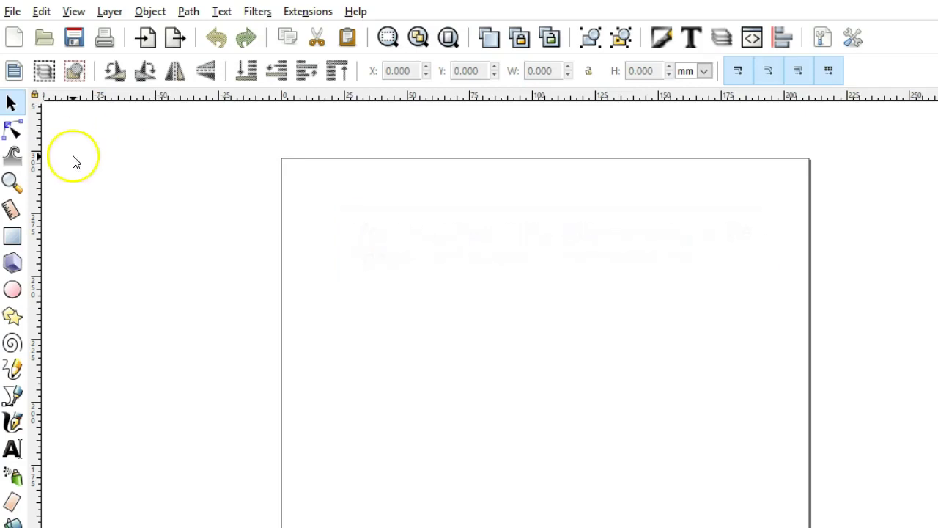
click(275, 110)
key(ctrl+r)
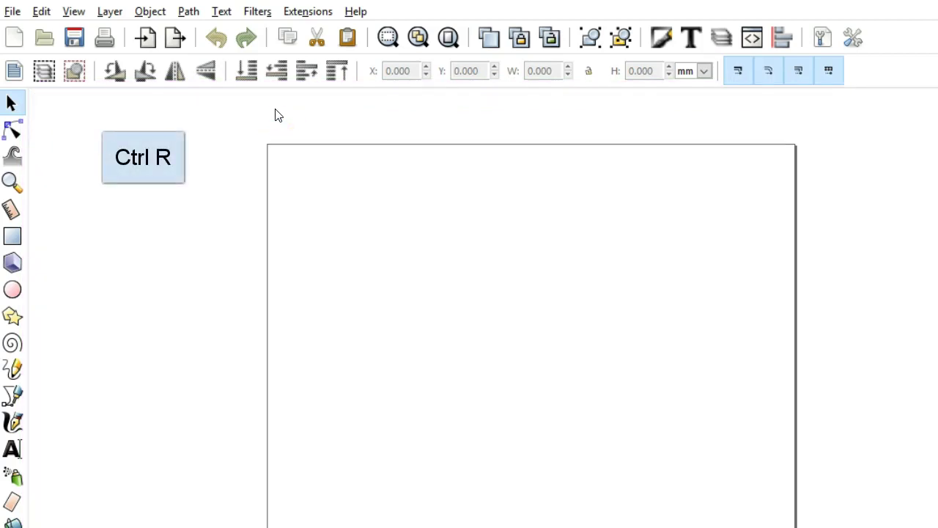
key(ctrl+r)
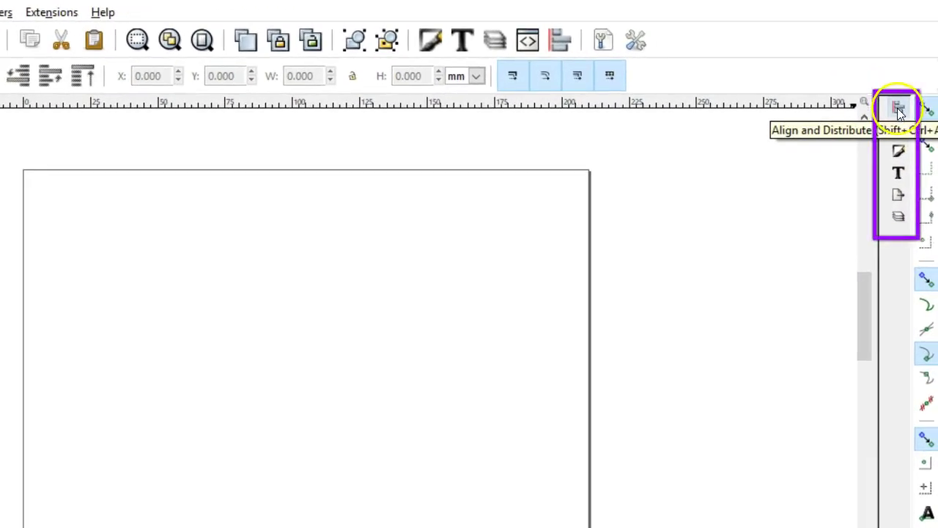
click(899, 107)
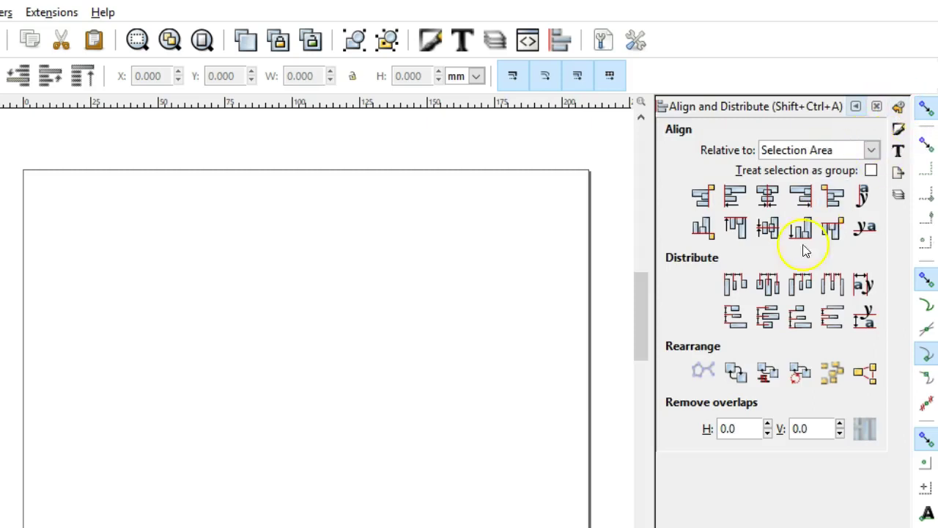
click(876, 208)
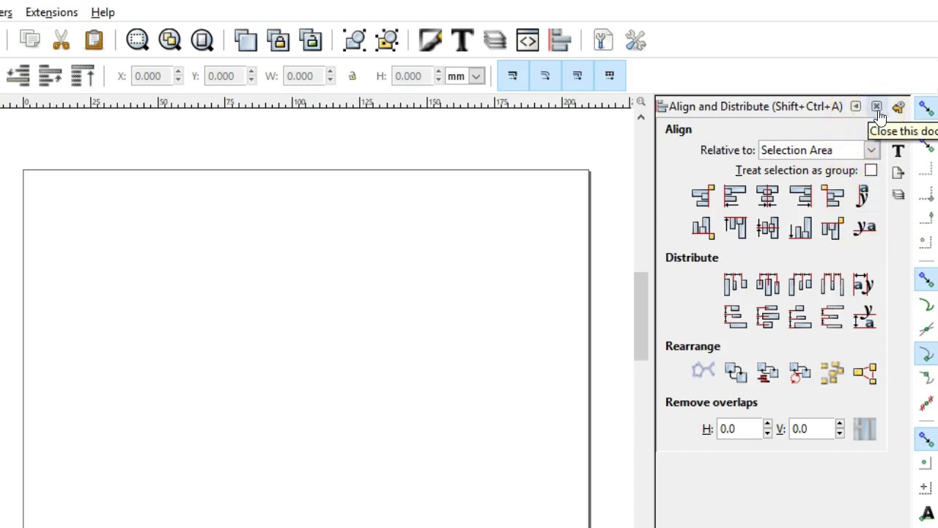
drag(878, 111, 855, 106)
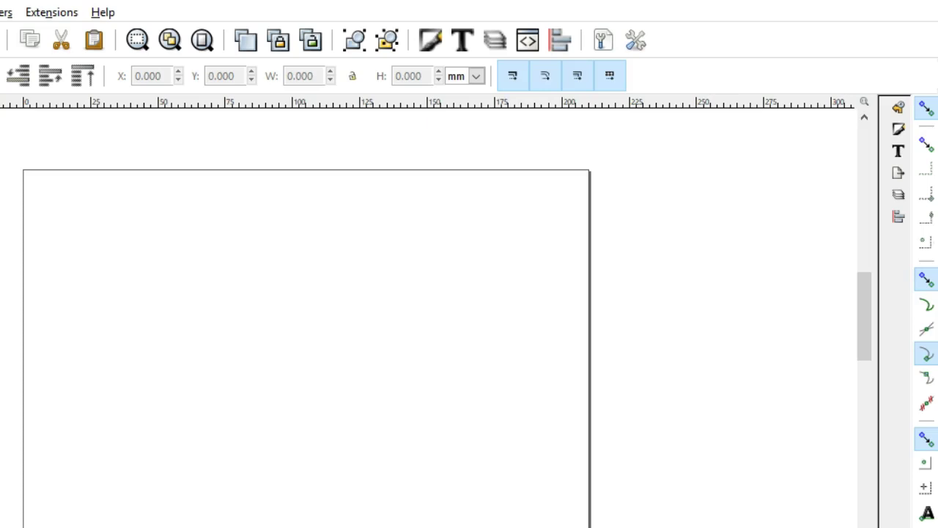
click(898, 130)
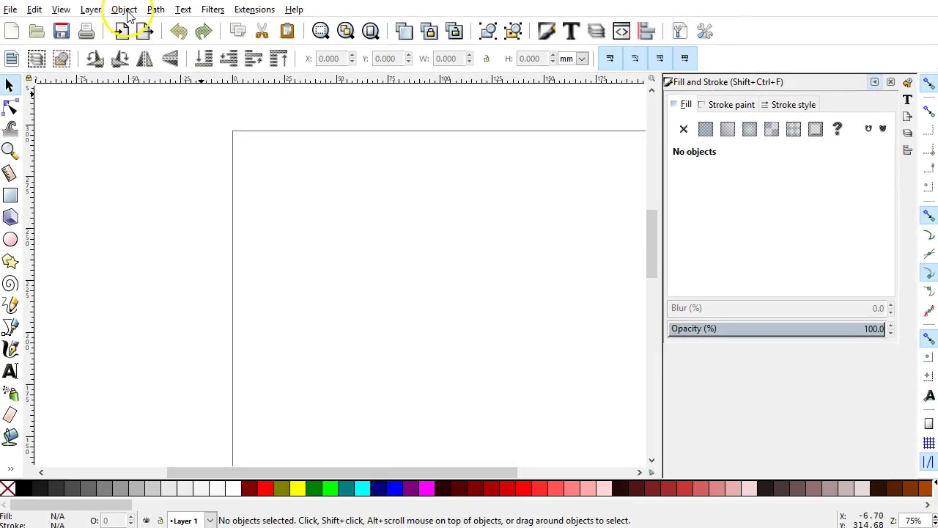
click(124, 9)
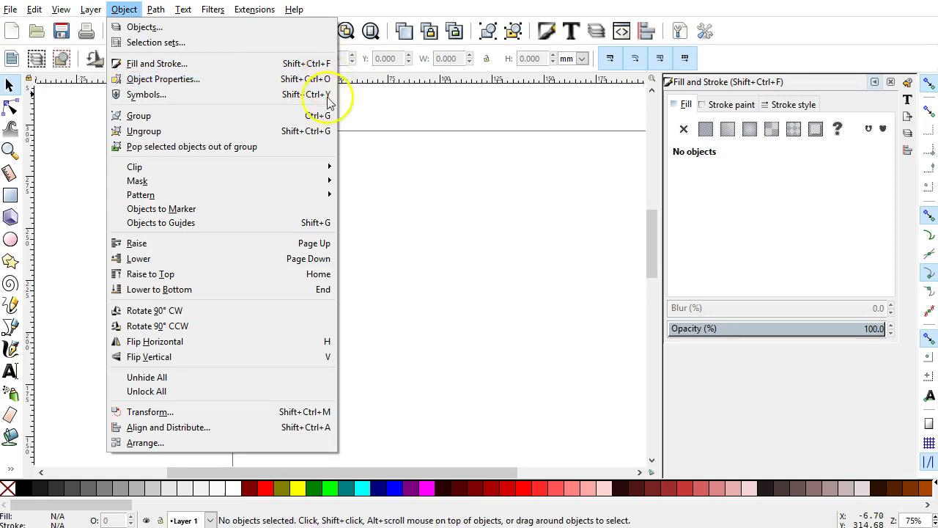
click(448, 203)
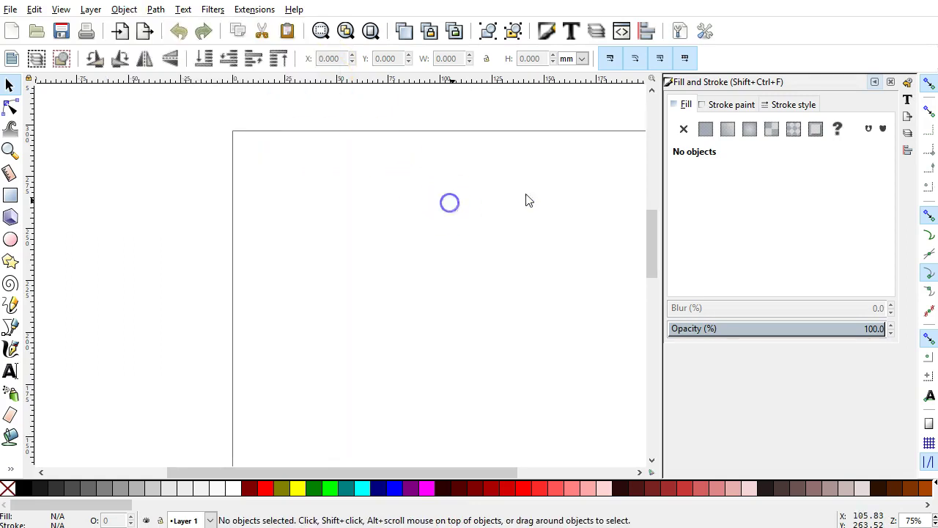
click(874, 81)
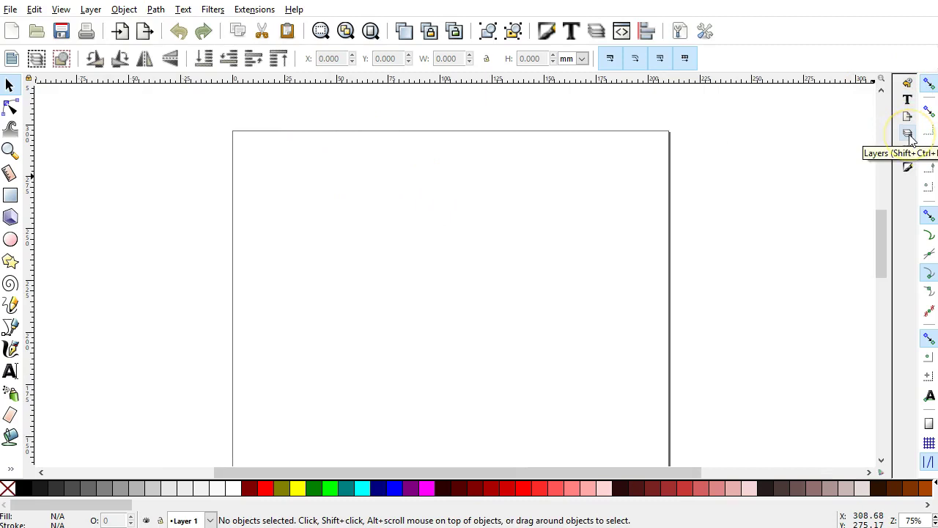
Step: Dock the Layers panel, look through the Layer menu, then open Undo History showing [Unchanged]
click(908, 133)
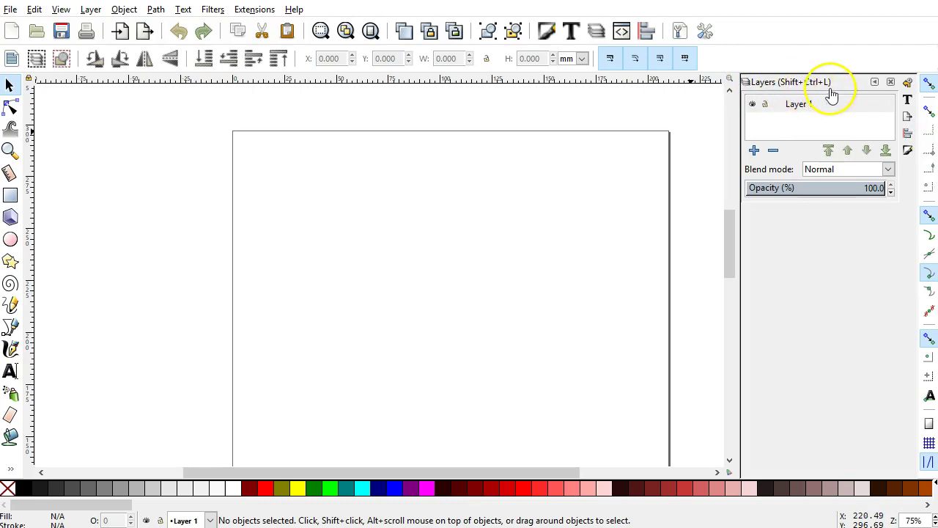
click(89, 9)
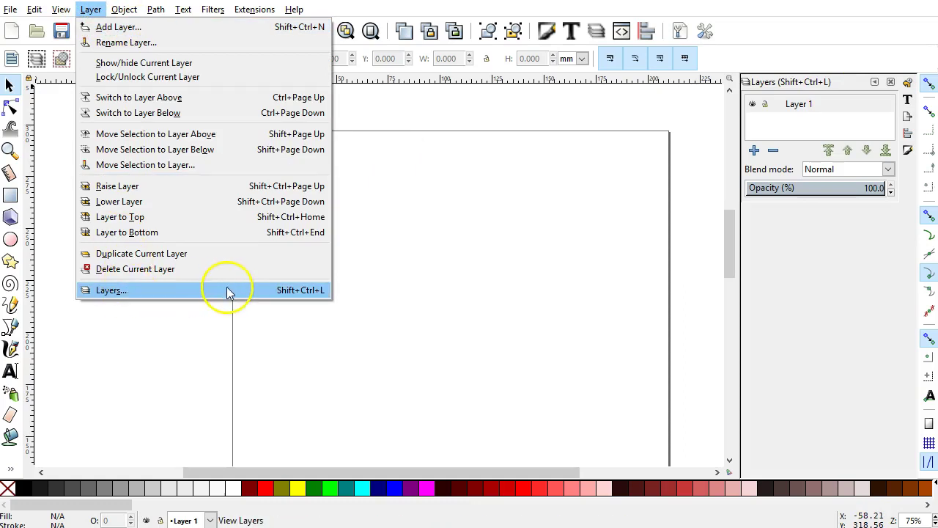
click(478, 273)
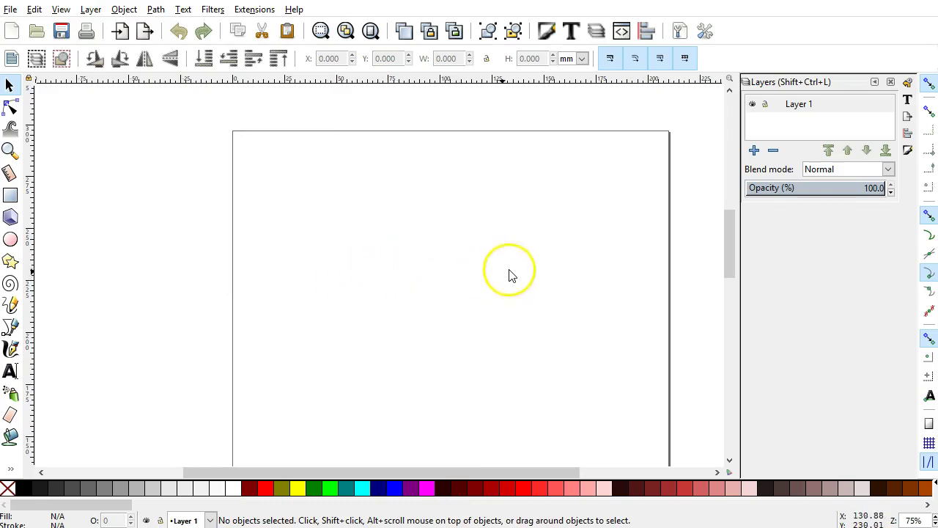
click(906, 84)
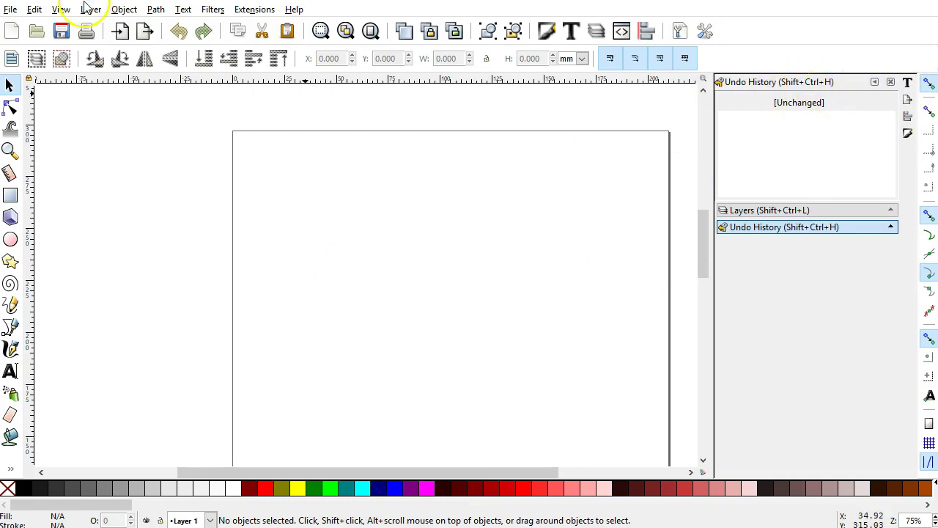
click(35, 10)
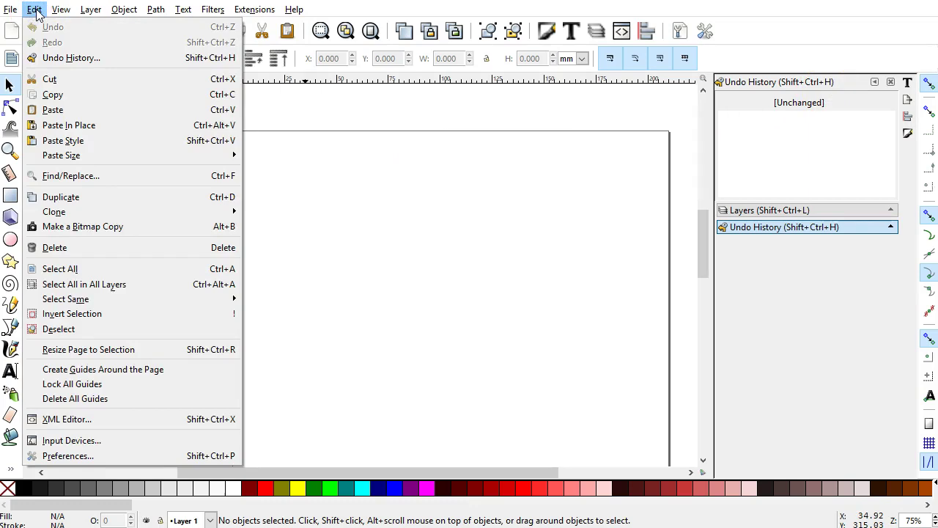
click(94, 65)
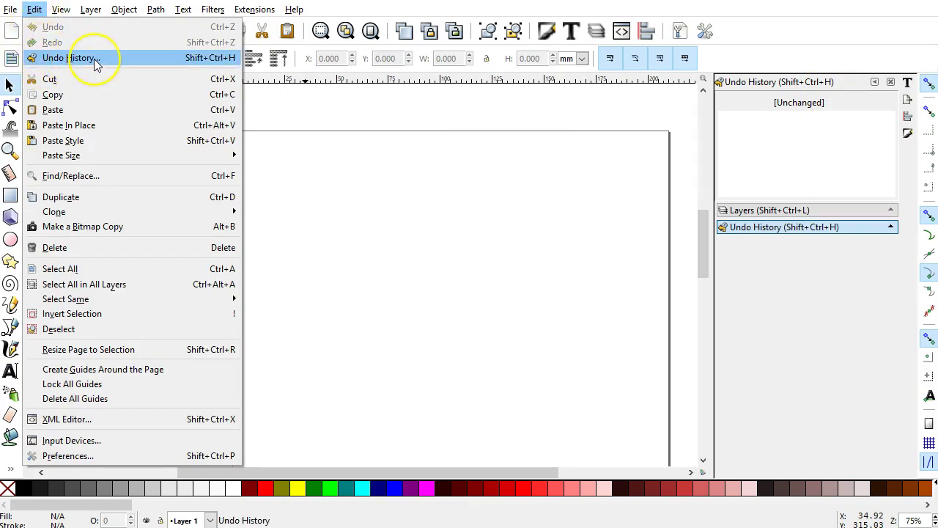
click(377, 212)
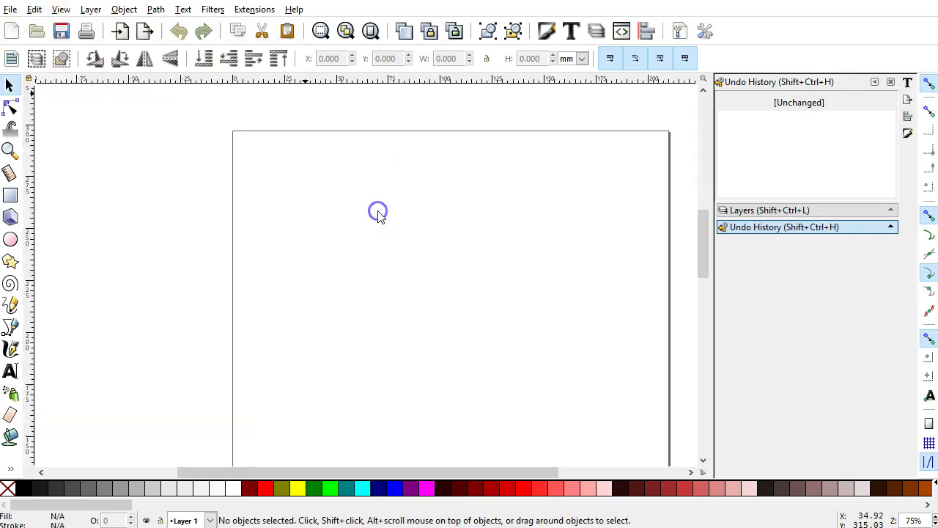
click(876, 82)
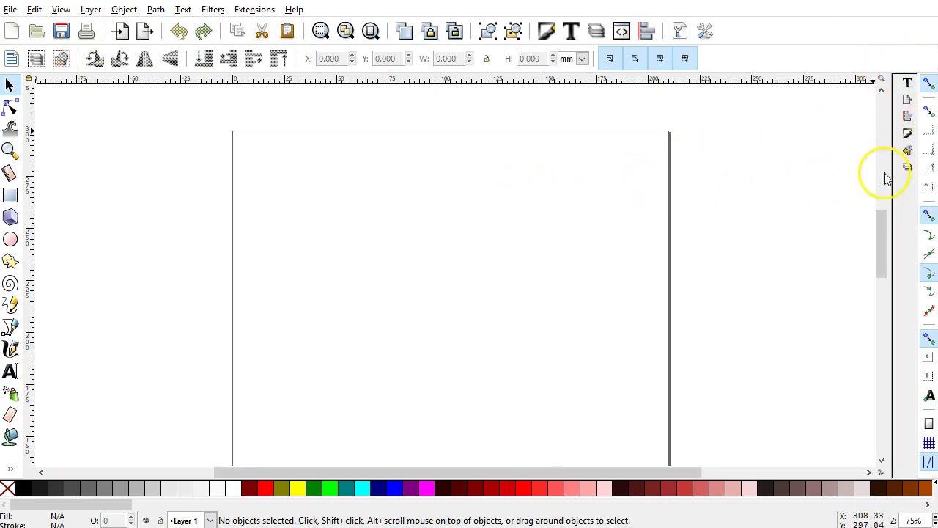
click(708, 34)
click(708, 34)
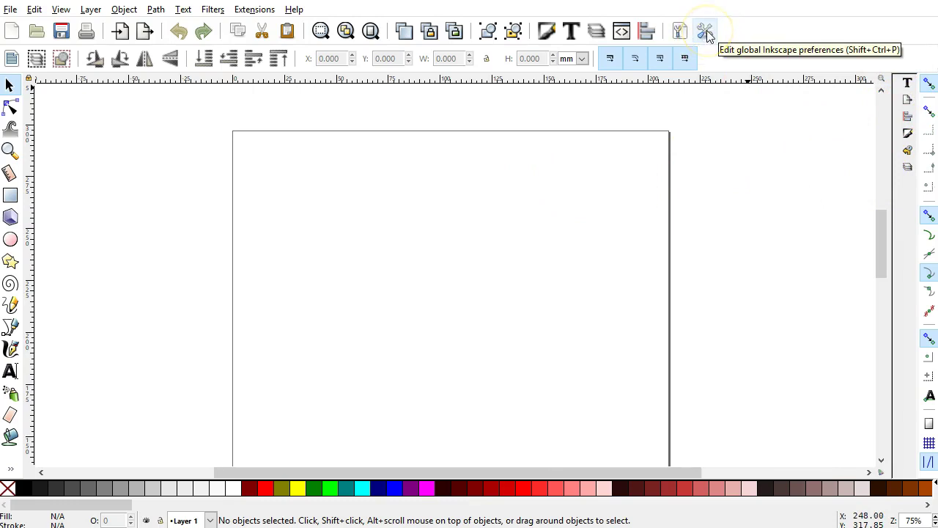
Step: Open Preferences on the Interface page and check Dockbar style, leaving it at Icons only
click(34, 11)
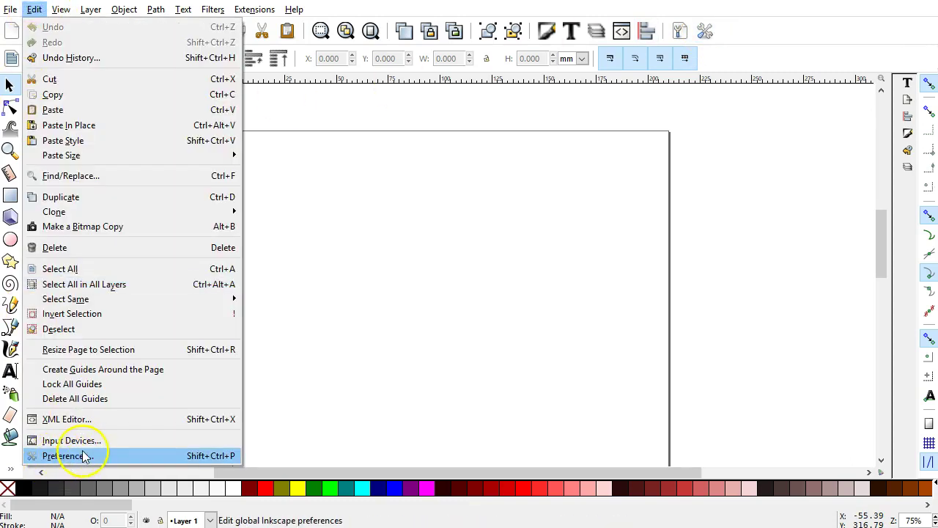
click(183, 456)
click(216, 141)
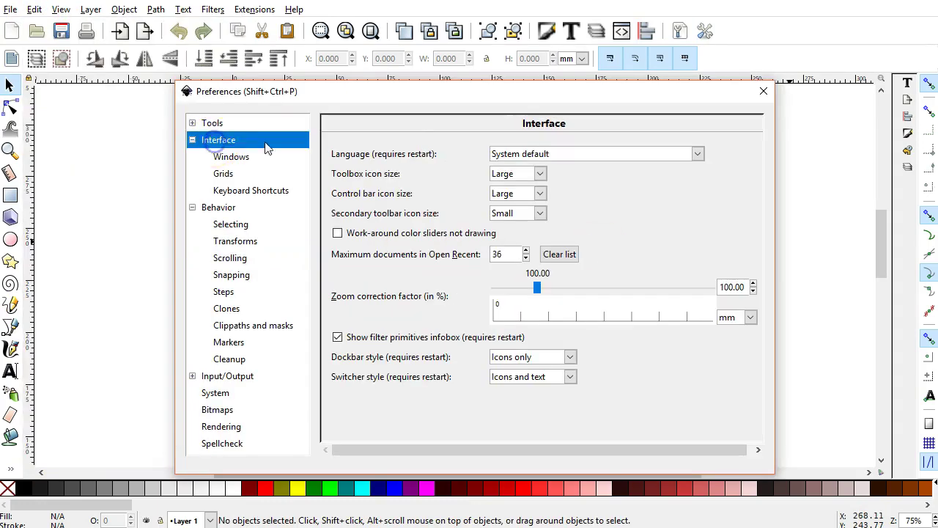
click(218, 142)
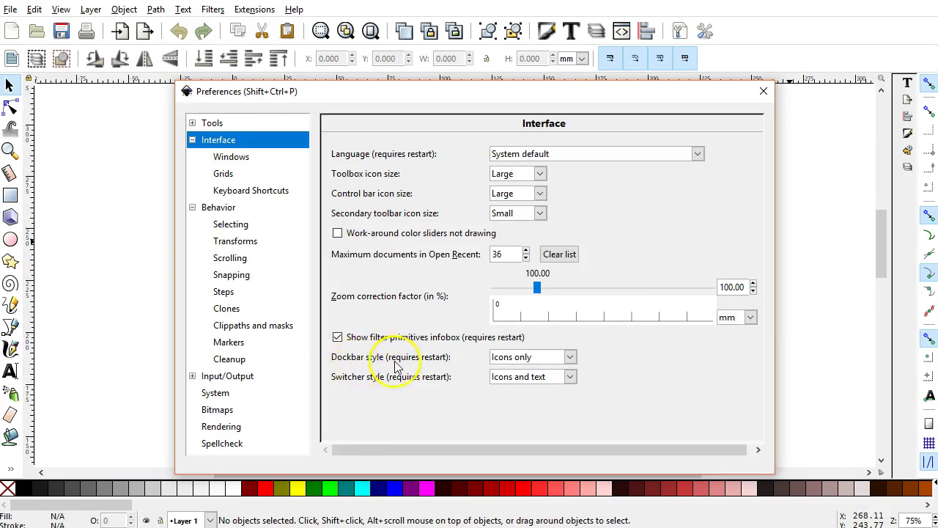
click(571, 357)
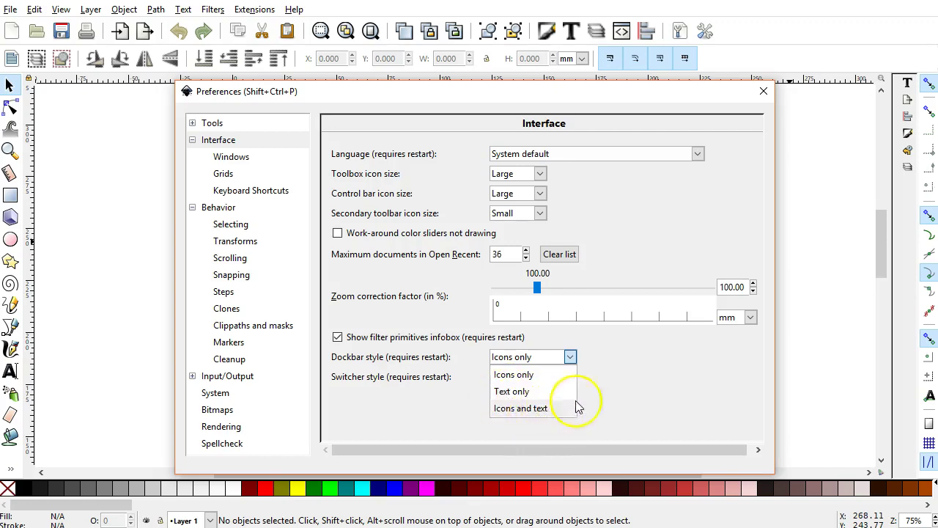
click(666, 371)
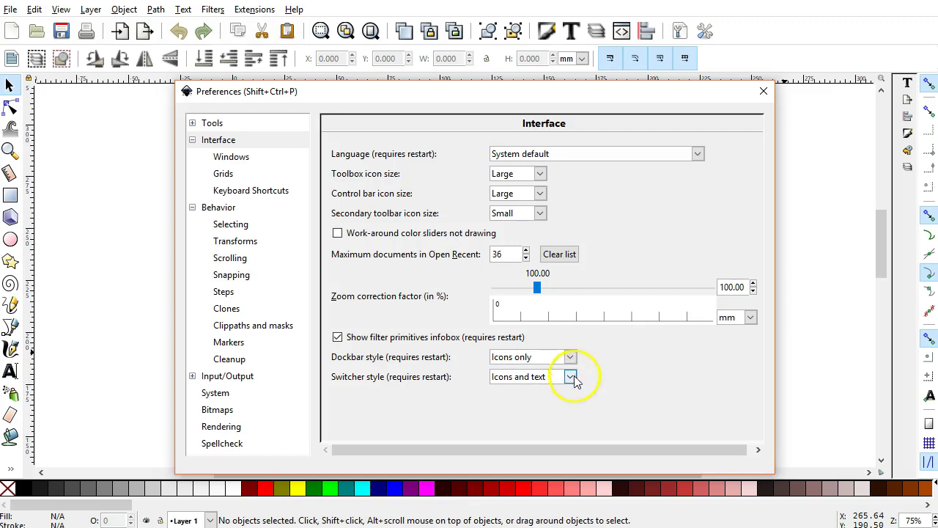
Step: Open and close the Text and Font panel, bringing Preferences back to the front
click(907, 83)
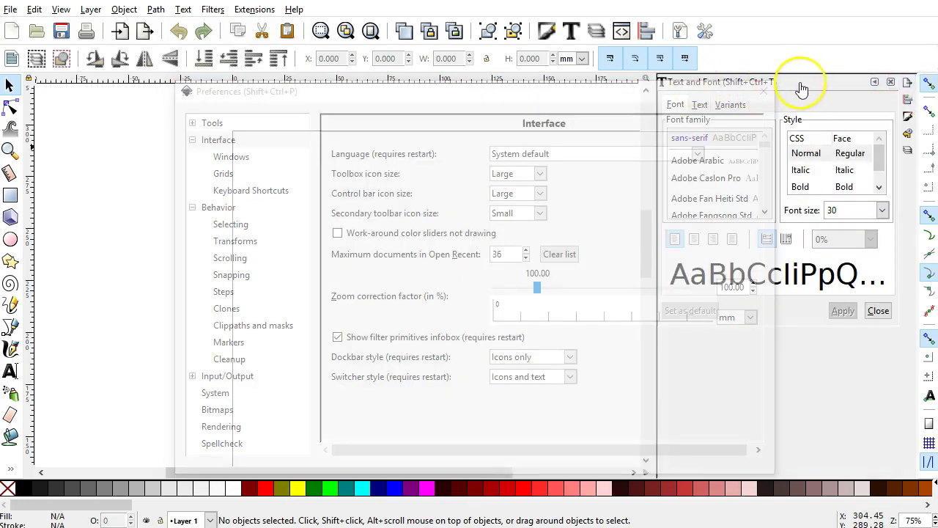
click(875, 82)
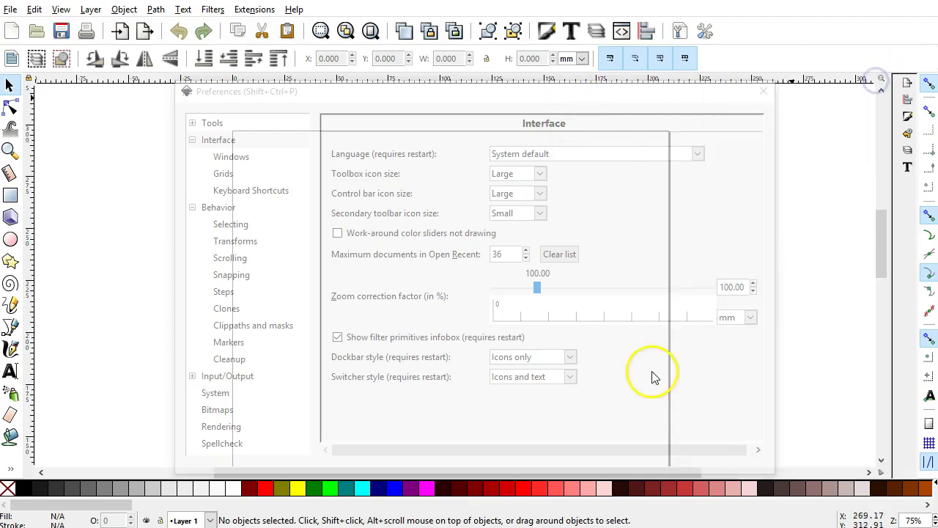
click(653, 374)
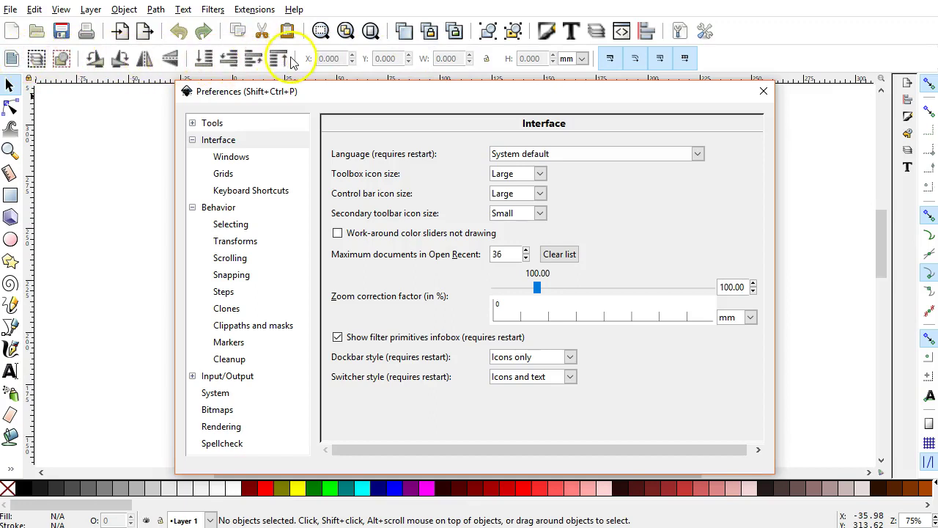
Step: Keep Control bar icons at Large and Secondary toolbar icons at Small, then go to Behavior
click(539, 194)
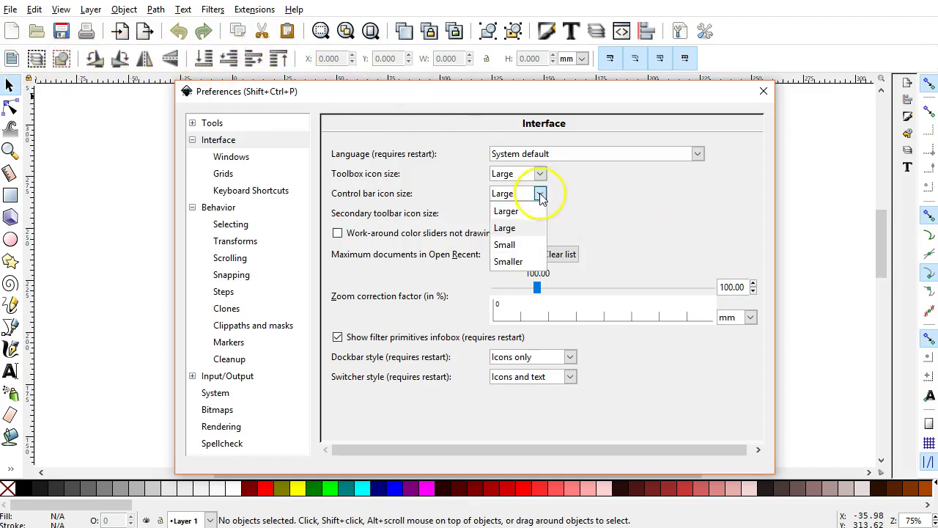
click(540, 195)
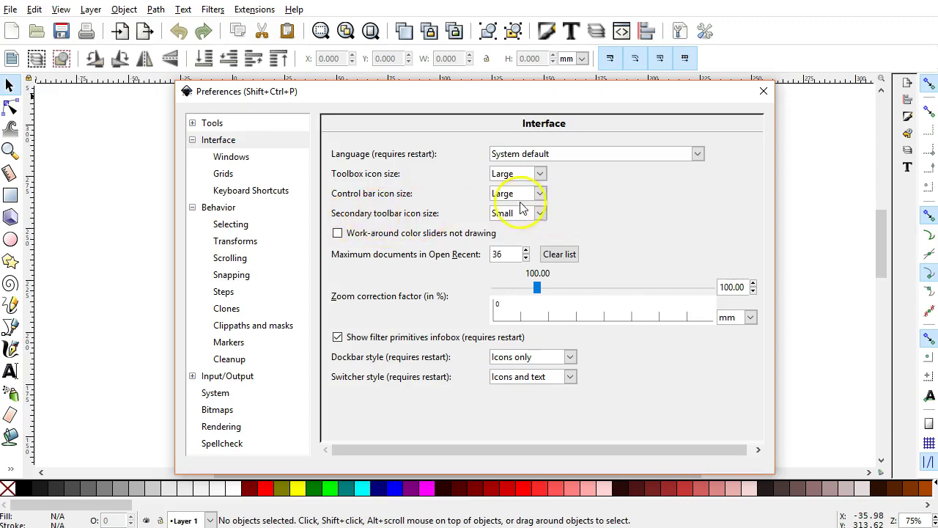
click(542, 213)
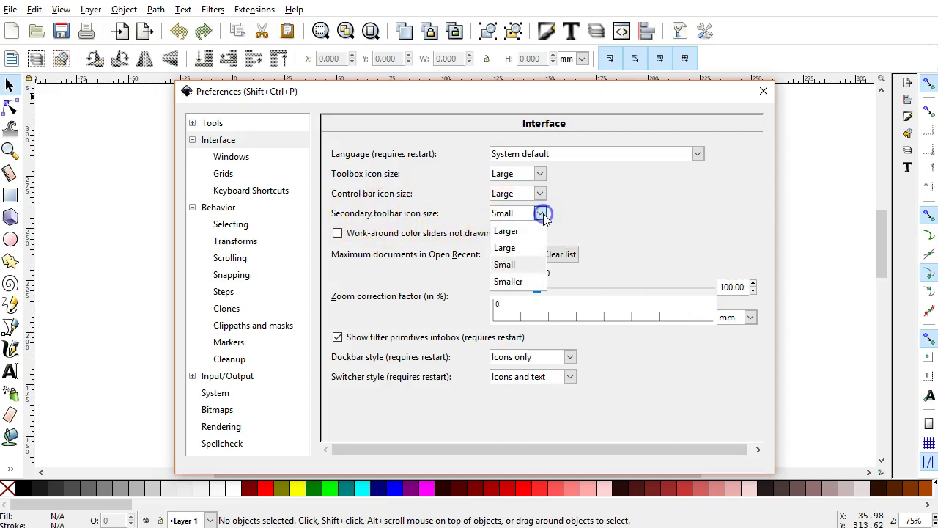
click(542, 213)
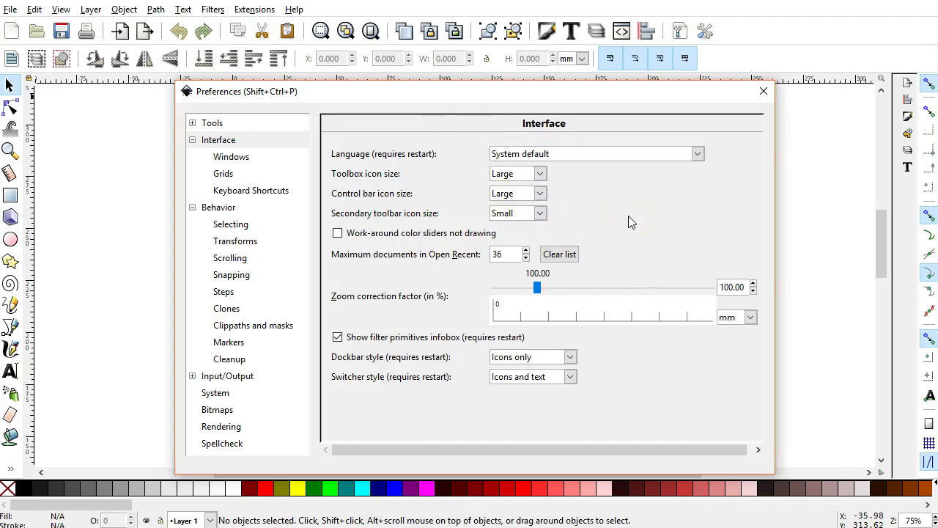
click(468, 299)
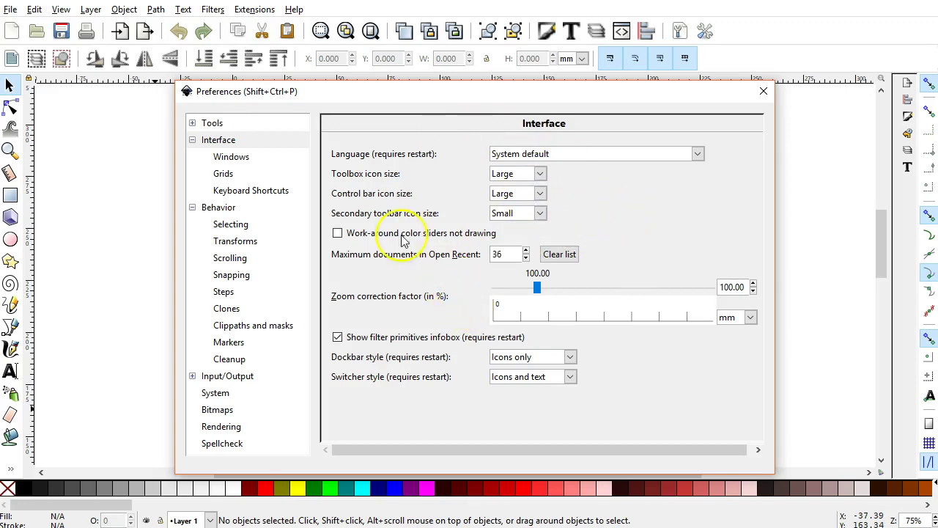
Step: Show Behavior > Scrolling: 40-pixel wheel scrolling with Space-pan and wheel-zoom options checked
click(220, 208)
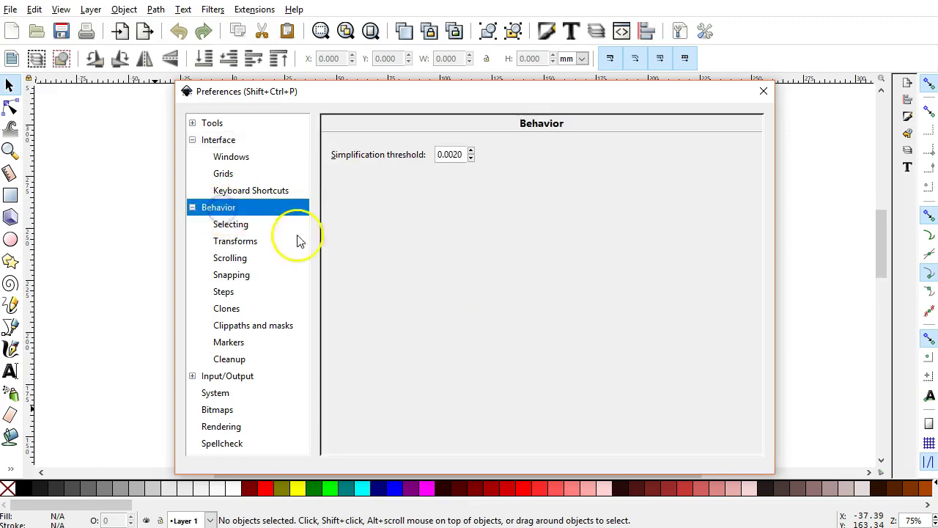
click(237, 258)
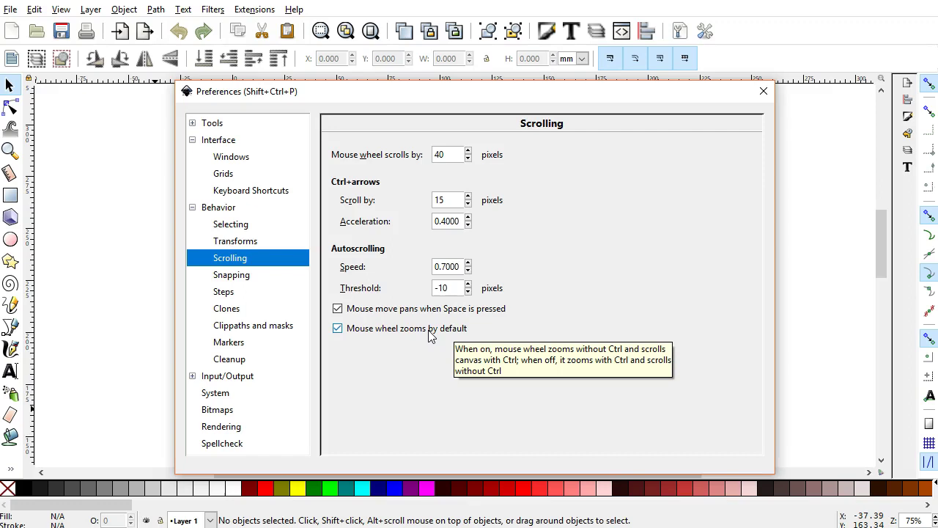
click(381, 340)
click(384, 314)
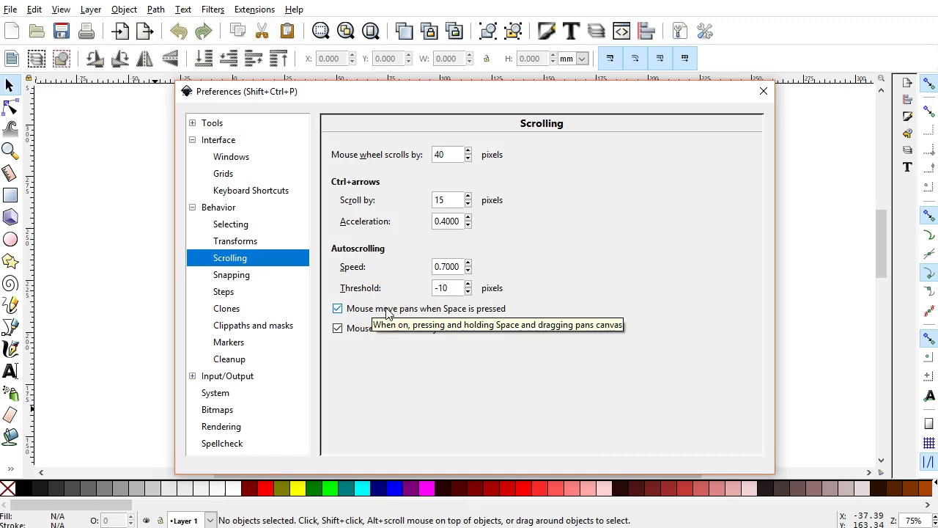
click(620, 268)
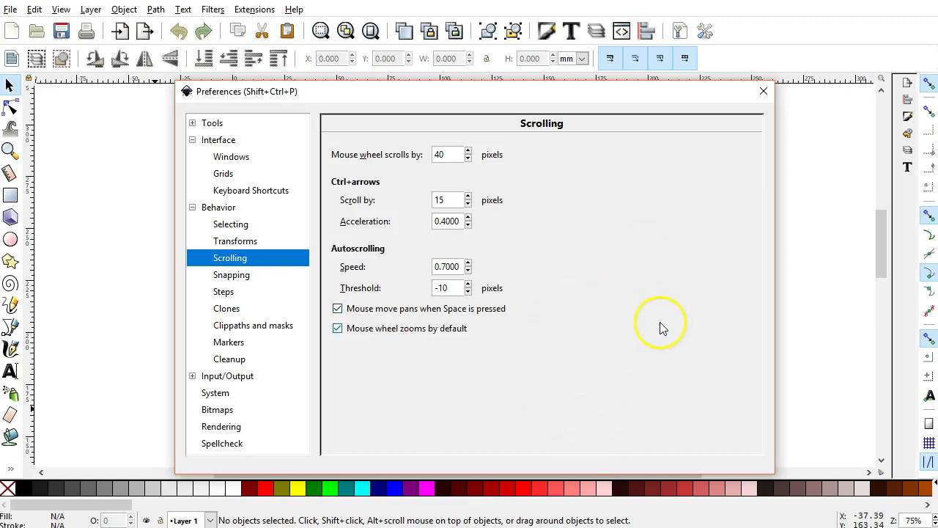
Step: Close Preferences and turn on snapping from the snap controls bar
click(763, 94)
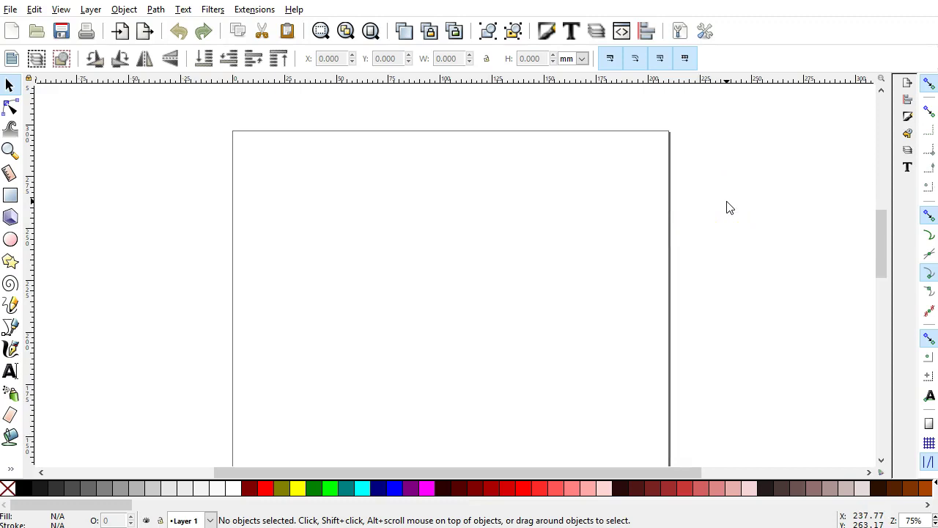
click(714, 207)
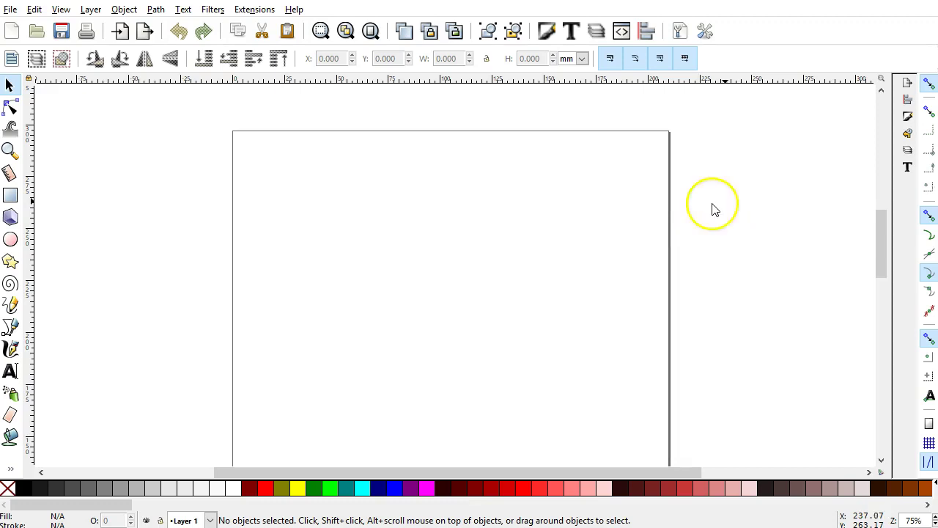
click(929, 85)
click(565, 273)
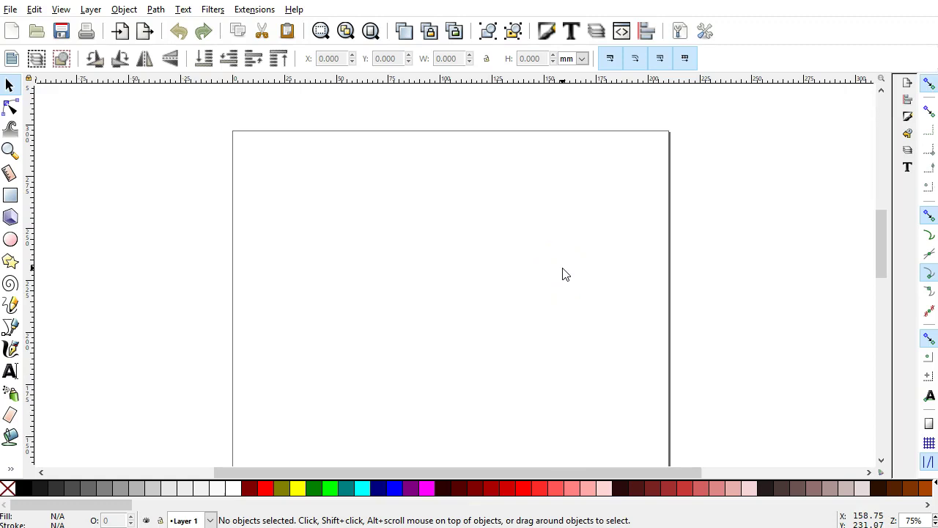
click(554, 262)
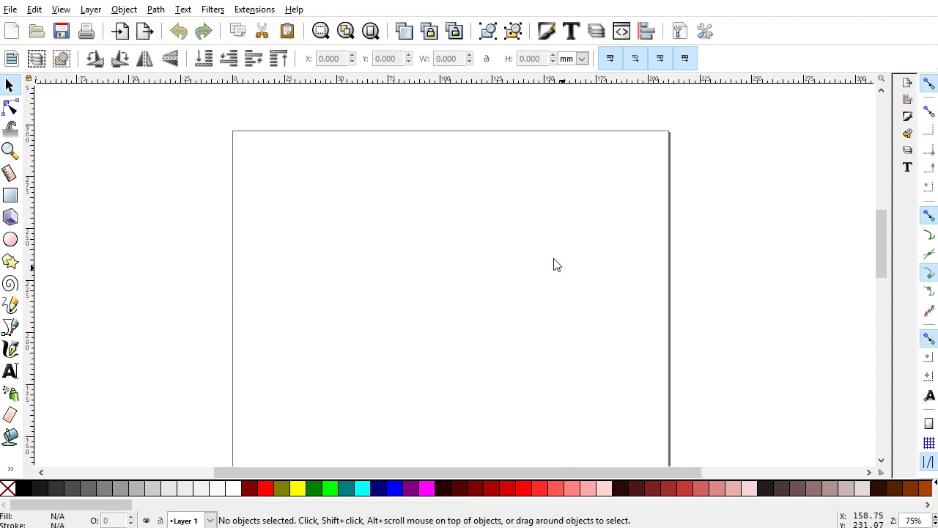